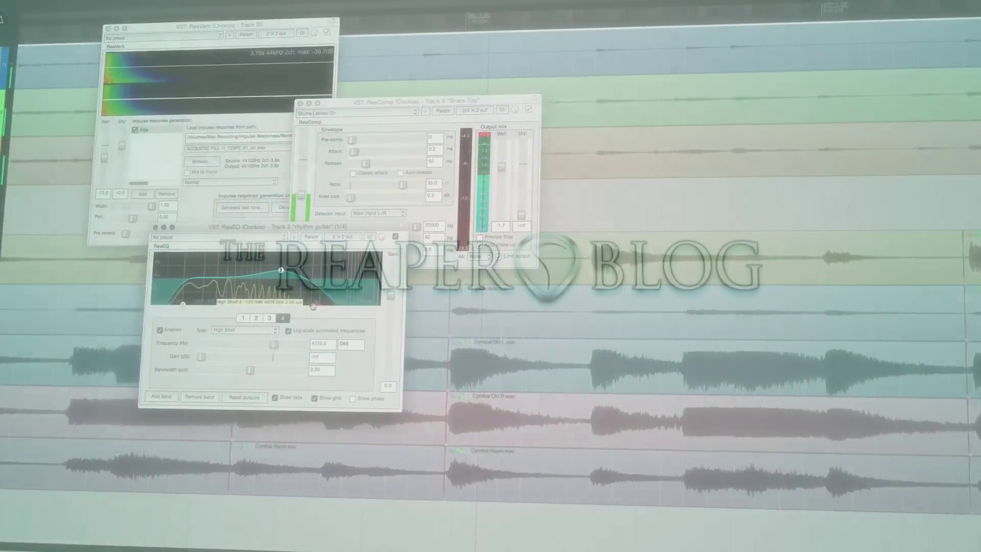
Step: Drag the high-shelf EQ band up to 16573.5 Hz
{"action": "left_click_drag", "start_coordinate": [344, 304], "coordinate": [366, 306]}
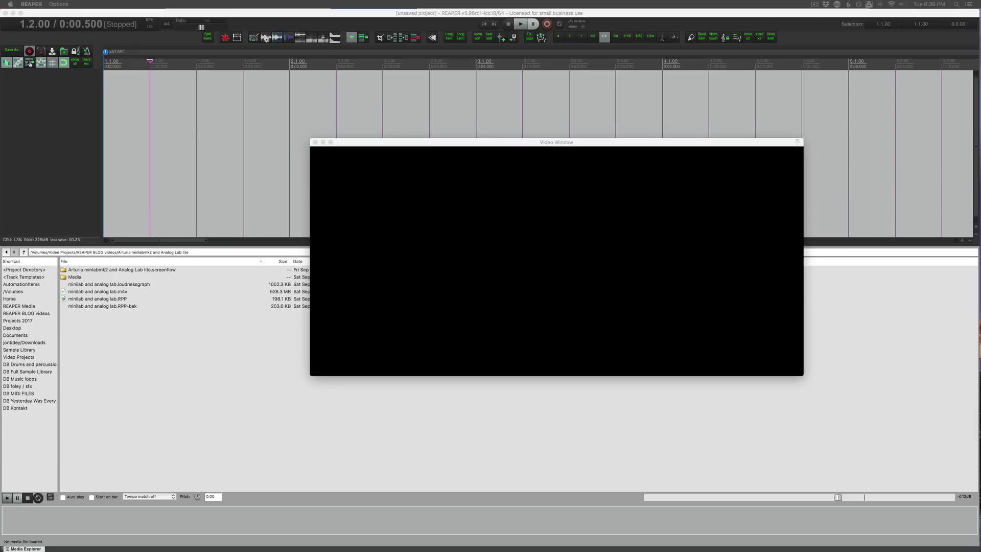
Step: In Firefox, view the Download VLC platform list, then go to the Zeranoe FFmpeg Builds page
{"action": "key", "text": "super+Tab"}
{"action": "key", "text": "super+Tab"}
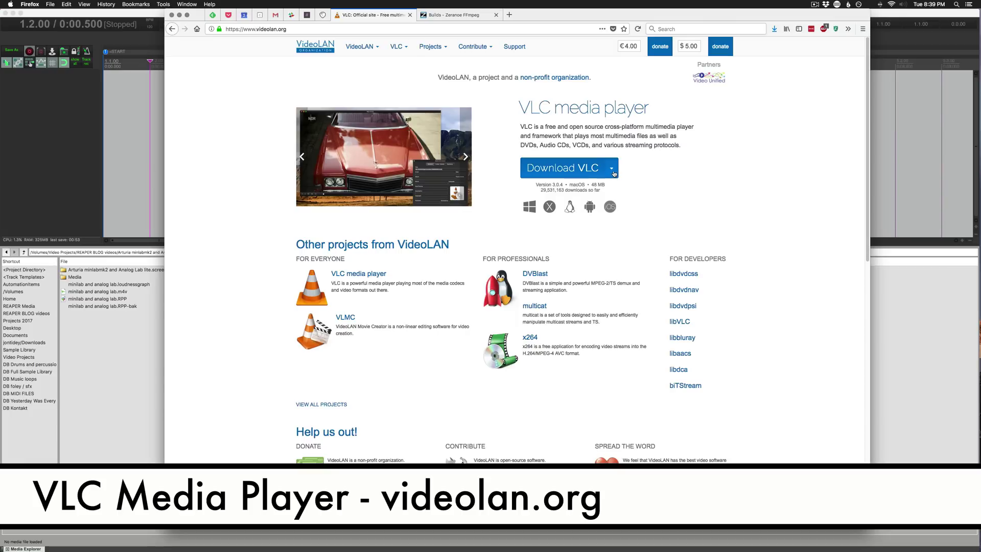
{"action": "left_click", "coordinate": [612, 169]}
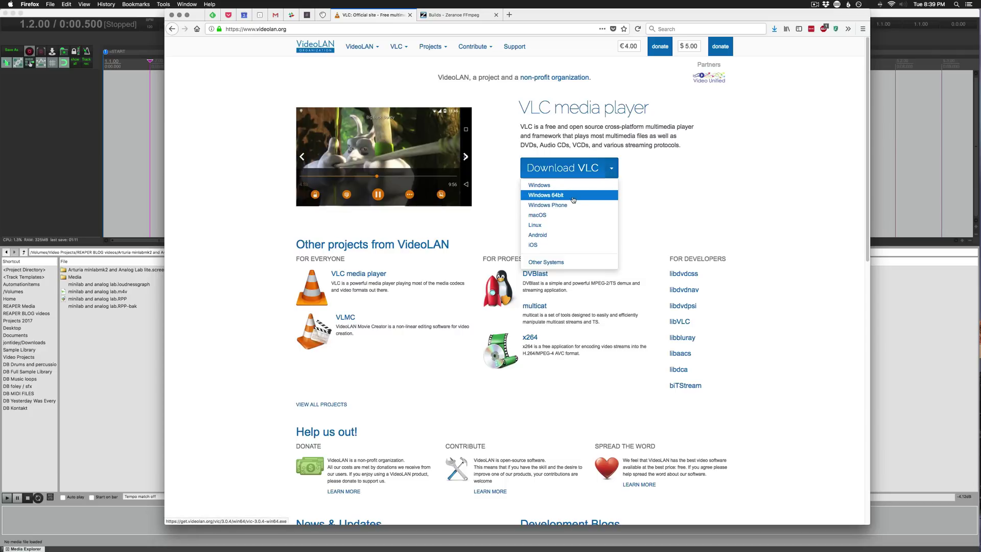
{"action": "left_click", "coordinate": [449, 14]}
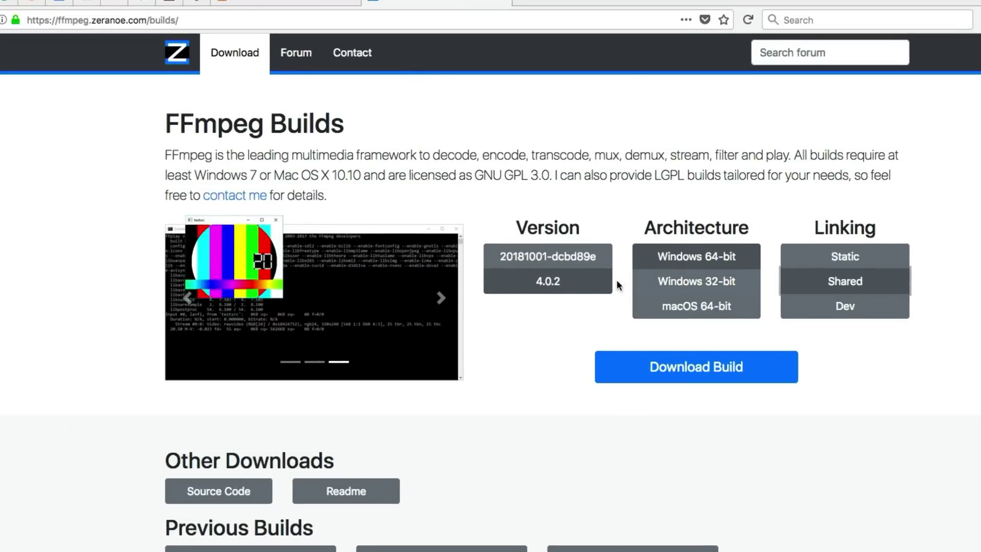
Step: Pick version 4.0.2 under Version on the Zeranoe FFmpeg Builds page
{"action": "left_click", "coordinate": [582, 297]}
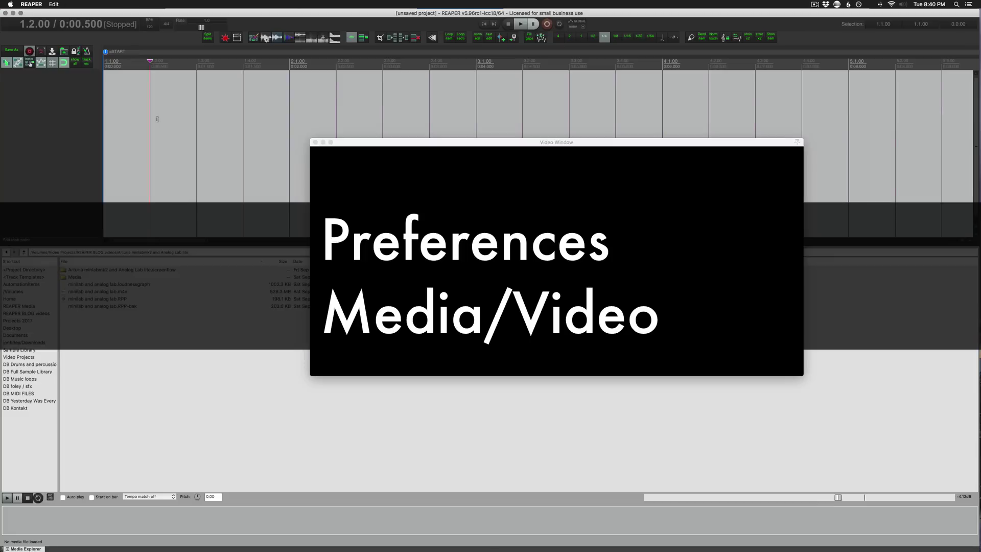
{"action": "key", "text": "super+comma"}
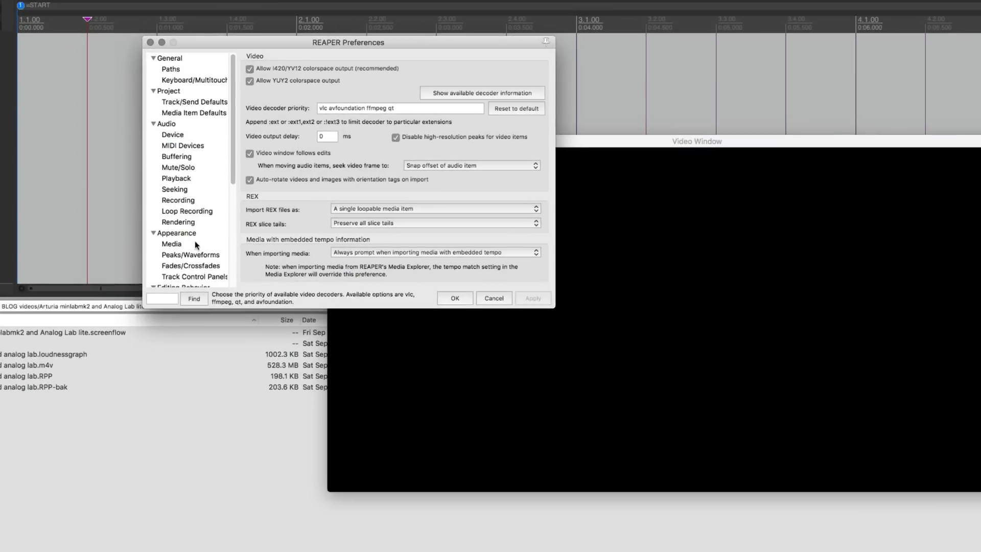
{"action": "scroll", "coordinate": [194, 241], "scroll_direction": "down", "scroll_amount": 5}
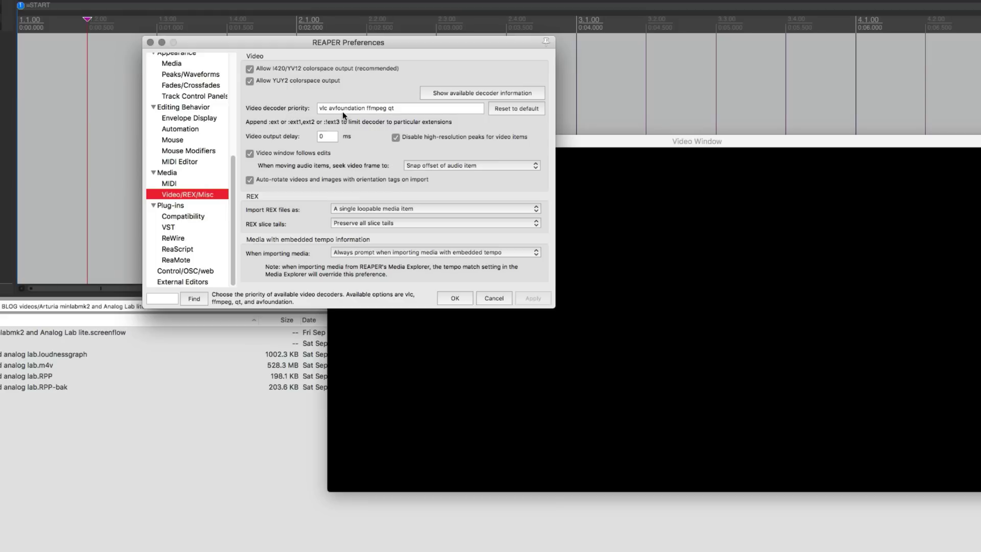
{"action": "double_click", "coordinate": [323, 110]}
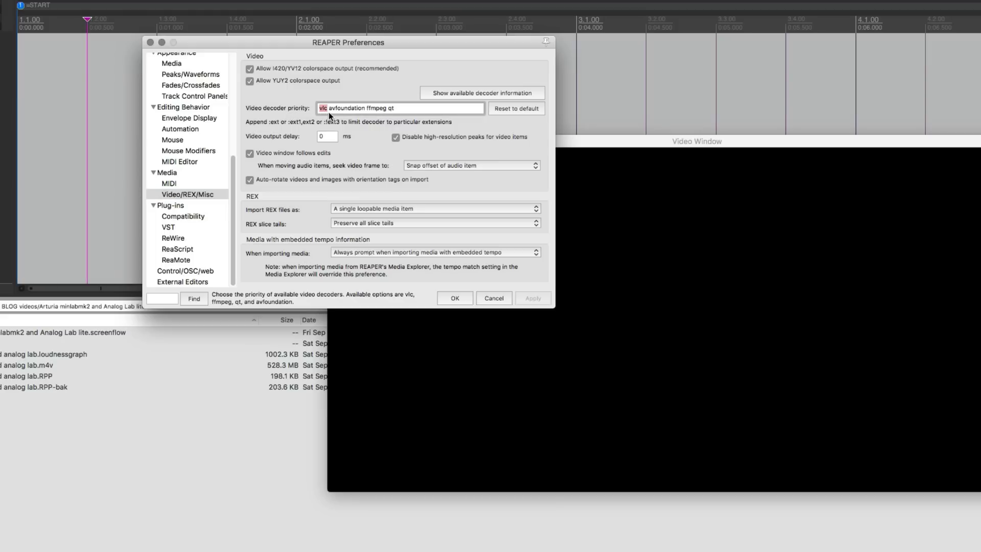
{"action": "left_click", "coordinate": [333, 108]}
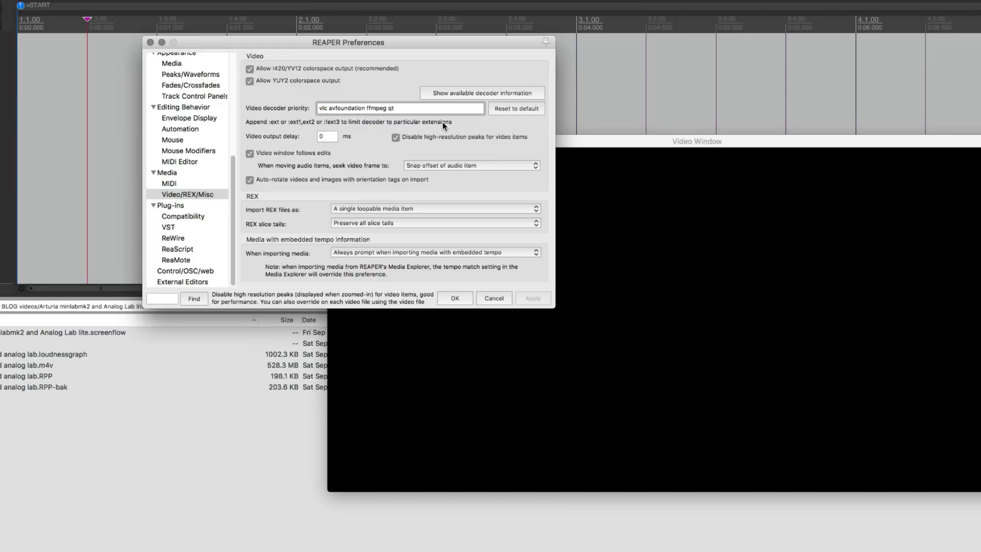
{"action": "left_click", "coordinate": [471, 96]}
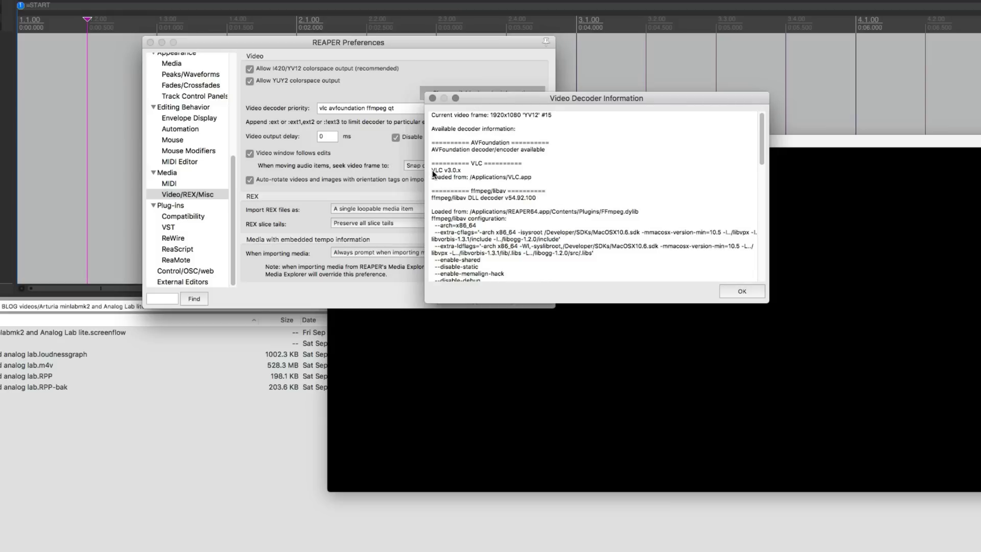
{"action": "left_click_drag", "start_coordinate": [430, 170], "coordinate": [461, 170]}
{"action": "scroll", "coordinate": [596, 206], "scroll_direction": "down", "scroll_amount": 3}
{"action": "scroll", "coordinate": [592, 202], "scroll_direction": "down", "scroll_amount": 10}
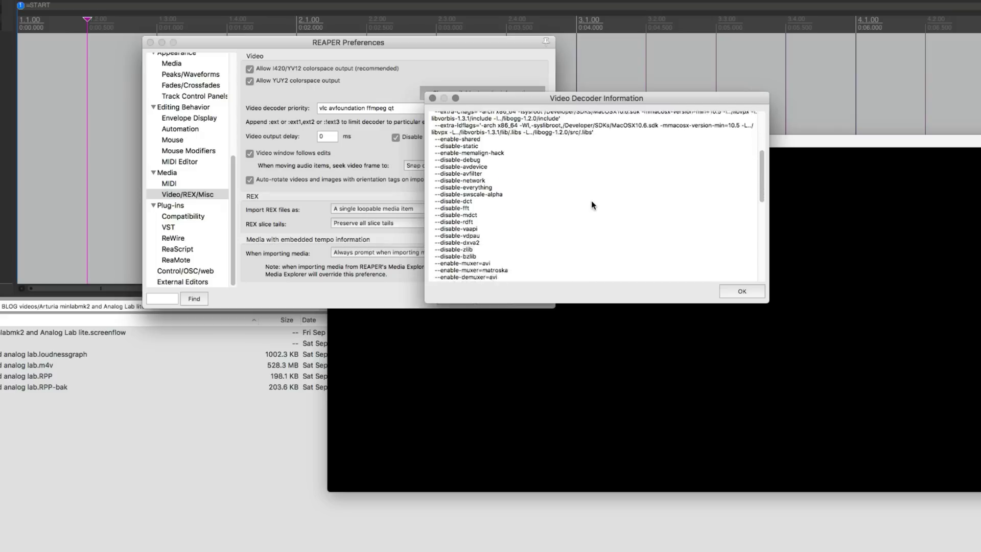
{"action": "scroll", "coordinate": [591, 200], "scroll_direction": "up", "scroll_amount": 15}
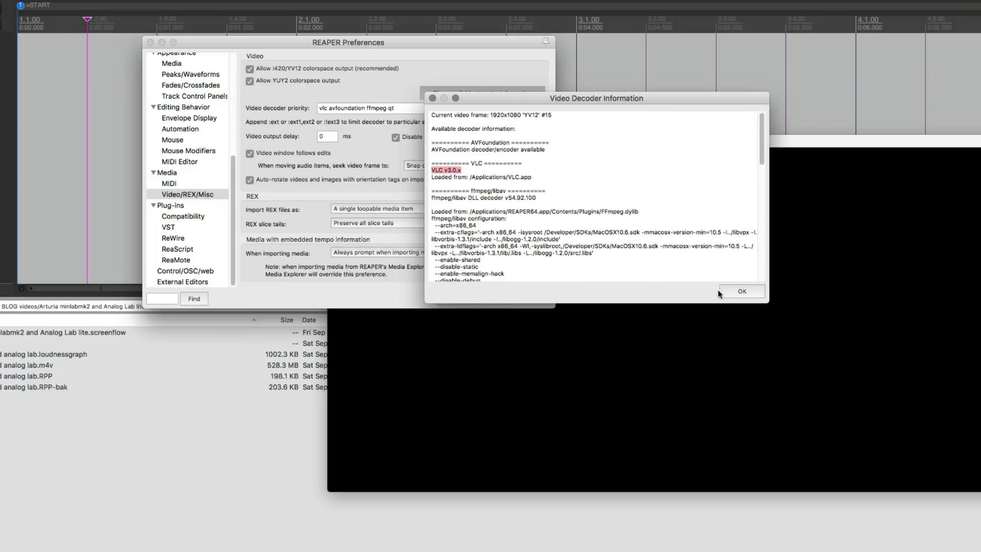
{"action": "left_click", "coordinate": [737, 291]}
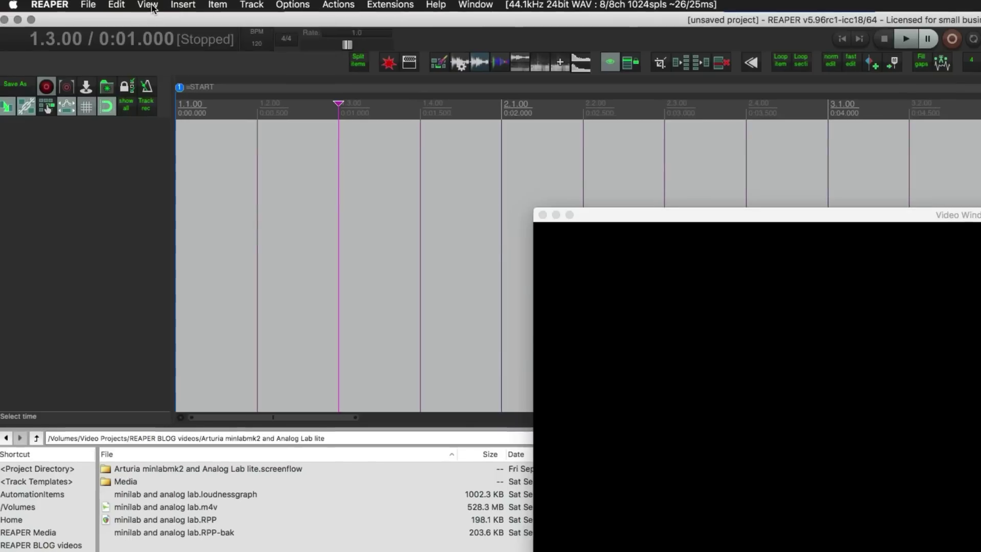
{"action": "left_click", "coordinate": [87, 4]}
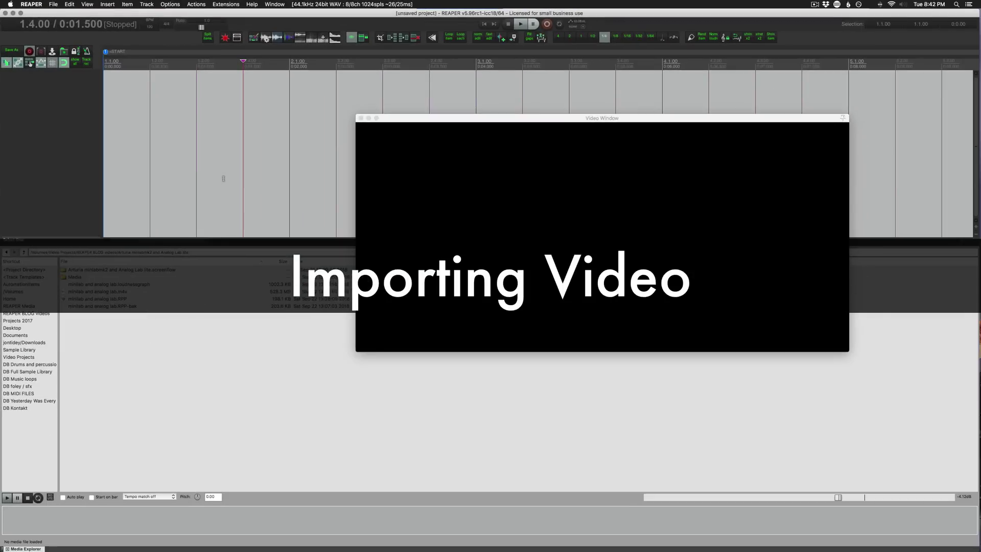
{"action": "left_click", "coordinate": [107, 4]}
{"action": "left_click", "coordinate": [119, 13]}
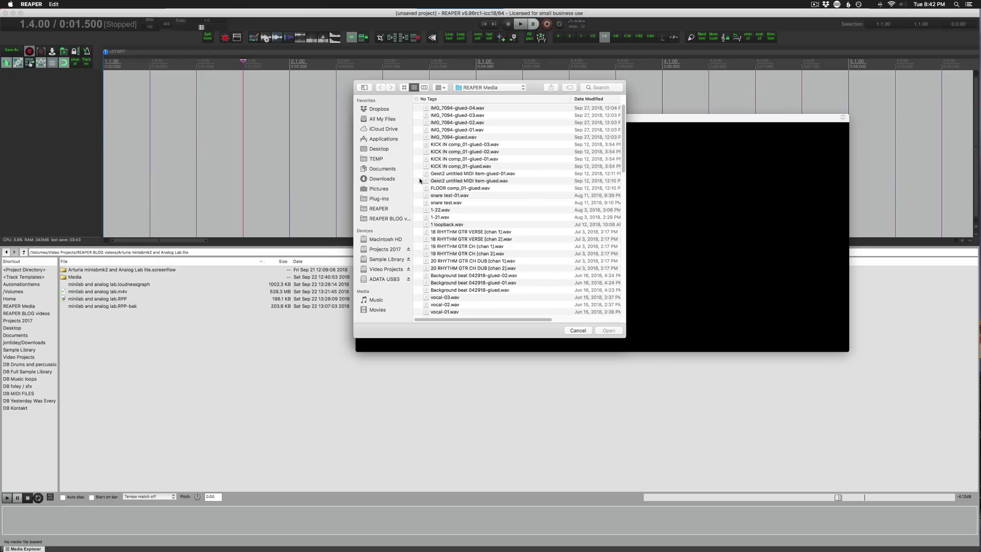
{"action": "left_click", "coordinate": [394, 218]}
{"action": "left_click", "coordinate": [584, 332]}
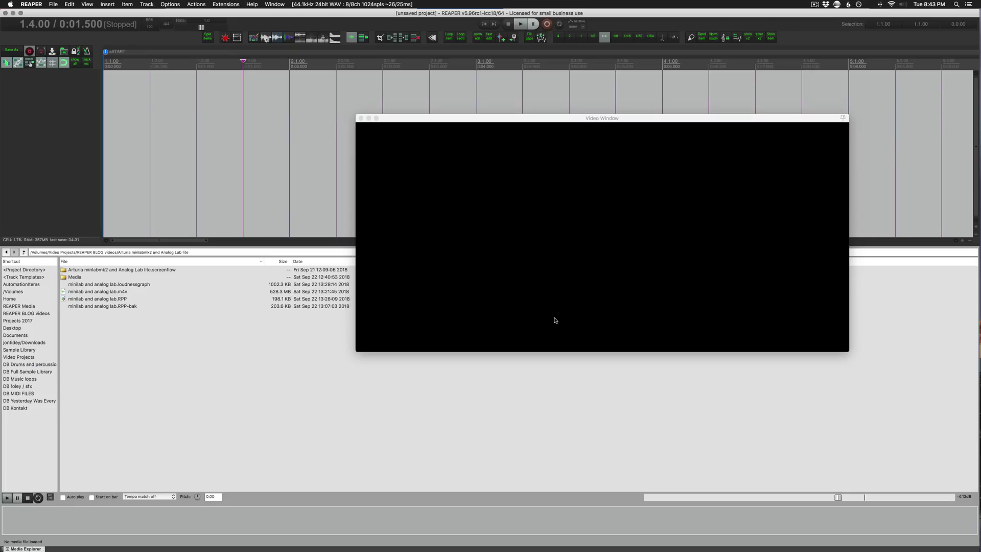
Step: Drop QA29_B-Roll_drums.mp4 from Finder onto a new REAPER track, edit position at 2.3.00
{"action": "key", "text": "super+Tab"}
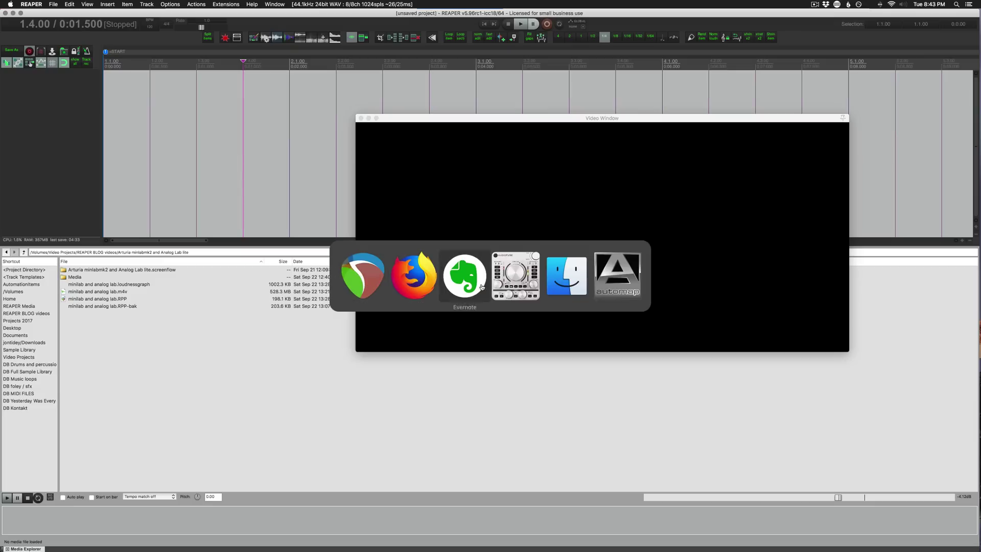
{"action": "left_click", "coordinate": [566, 275]}
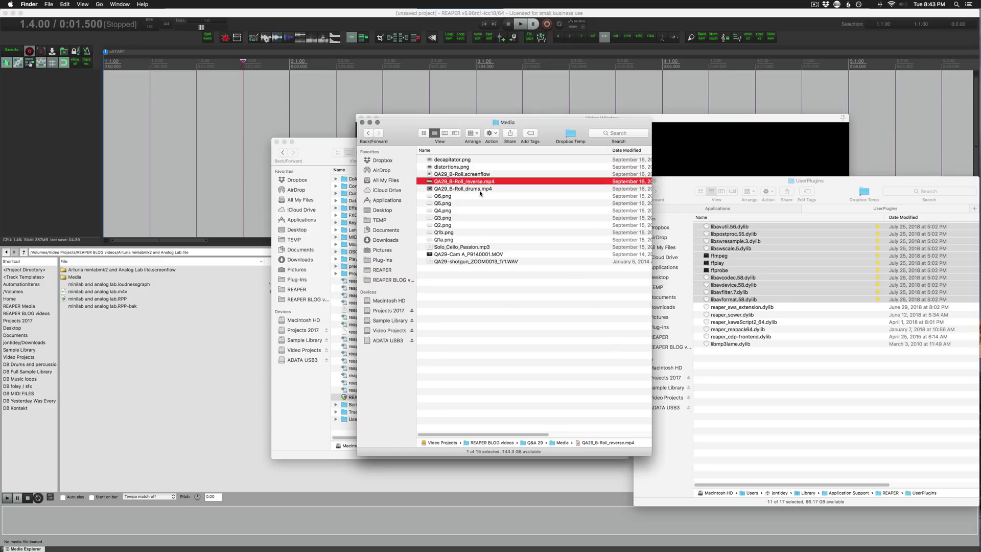
{"action": "left_click_drag", "start_coordinate": [479, 191], "coordinate": [66, 95]}
{"action": "left_click", "coordinate": [103, 96]}
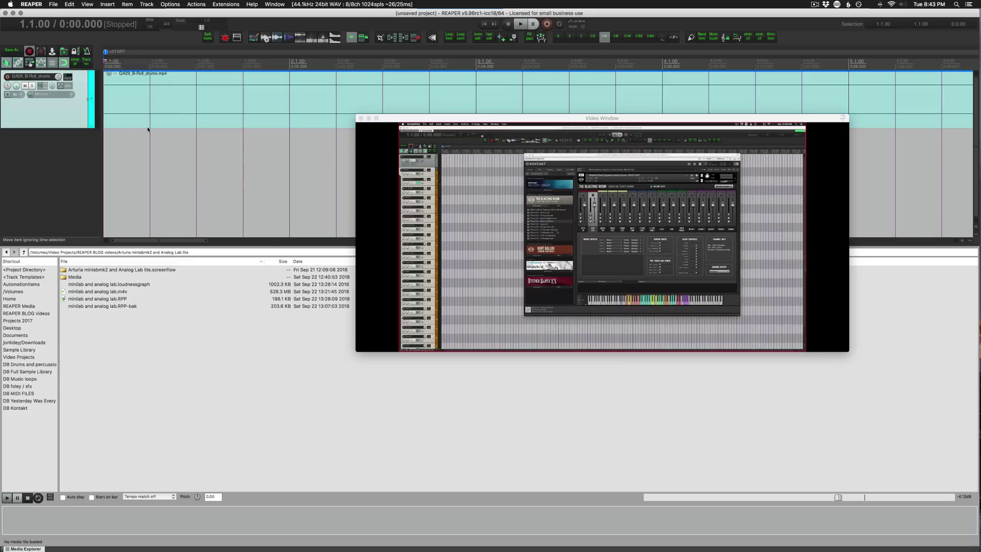
{"action": "scroll", "coordinate": [147, 127], "scroll_direction": "down", "scroll_amount": 5}
{"action": "left_click", "coordinate": [167, 193]}
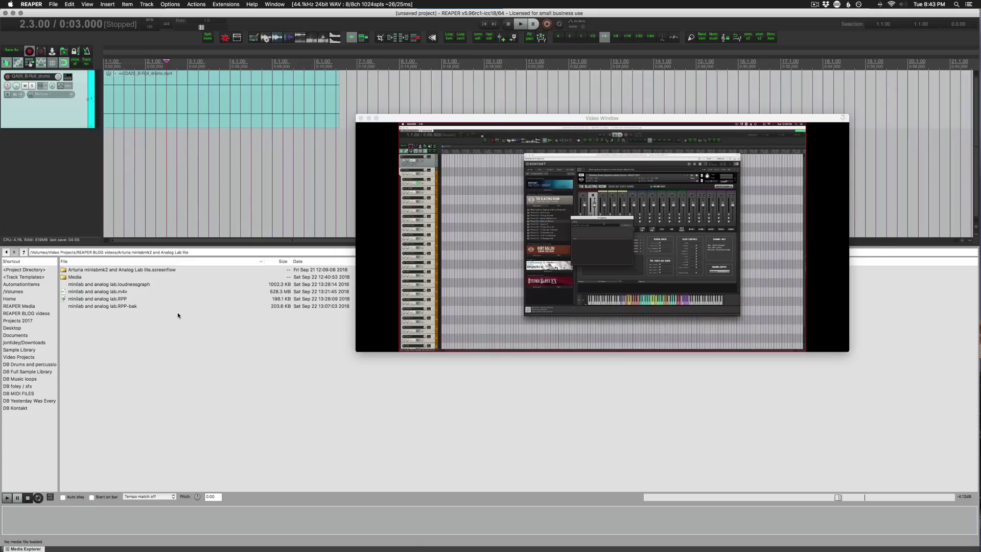
Step: Place the 0:43.349–1:00.007 section of minilab and analog lab.m4v onto a second track
{"action": "left_click", "coordinate": [138, 293]}
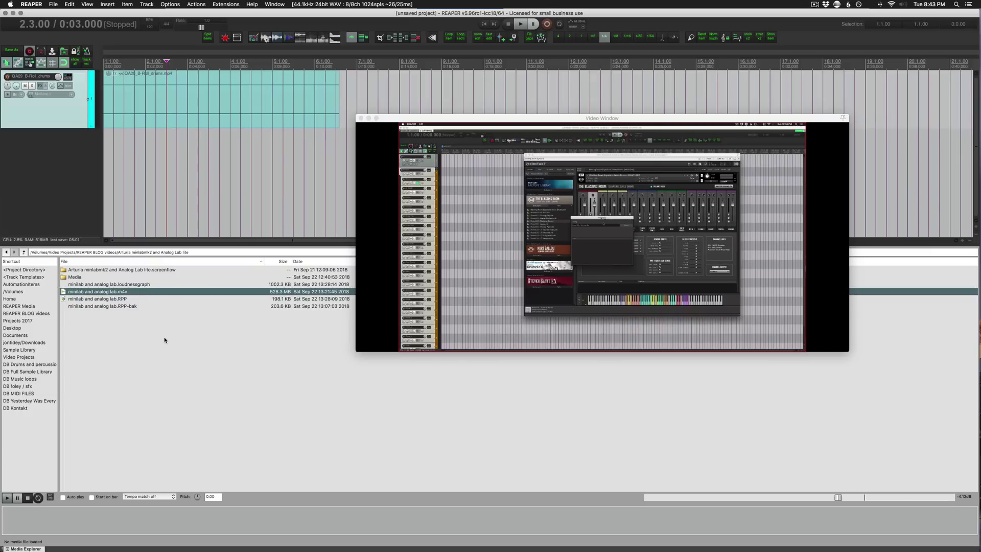
{"action": "key", "text": "space"}
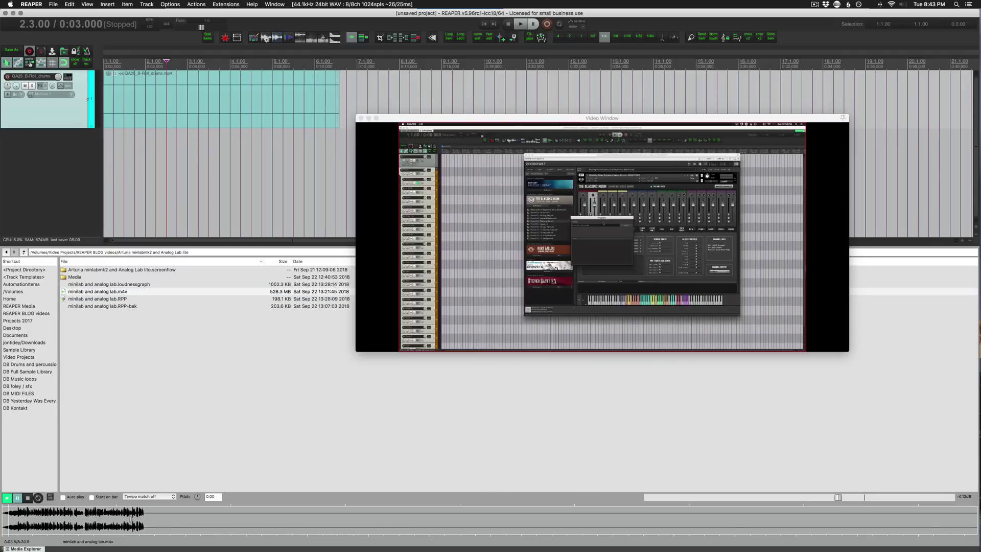
{"action": "left_click_drag", "start_coordinate": [84, 517], "coordinate": [117, 517]}
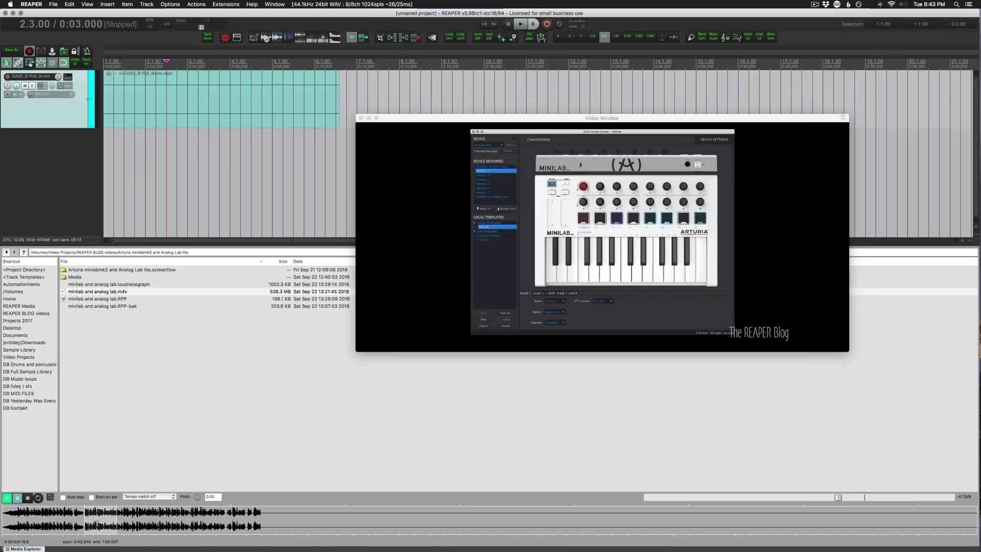
{"action": "left_click_drag", "start_coordinate": [104, 512], "coordinate": [109, 183]}
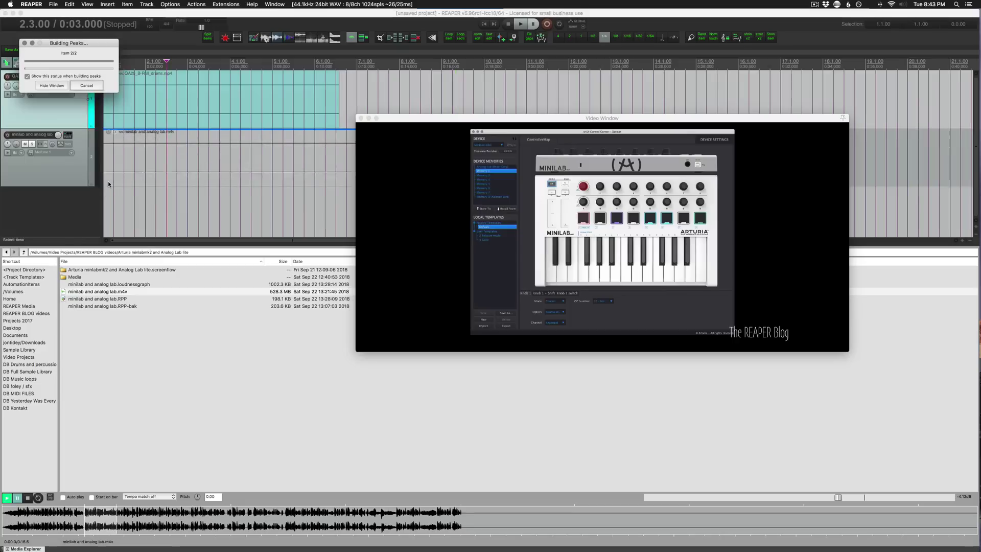
Step: Move the edit position to 2.1.00 and stop the Media Explorer preview
{"action": "left_click", "coordinate": [143, 163]}
{"action": "scroll", "coordinate": [189, 185], "scroll_direction": "down", "scroll_amount": 4}
{"action": "scroll", "coordinate": [188, 186], "scroll_direction": "up", "scroll_amount": 1}
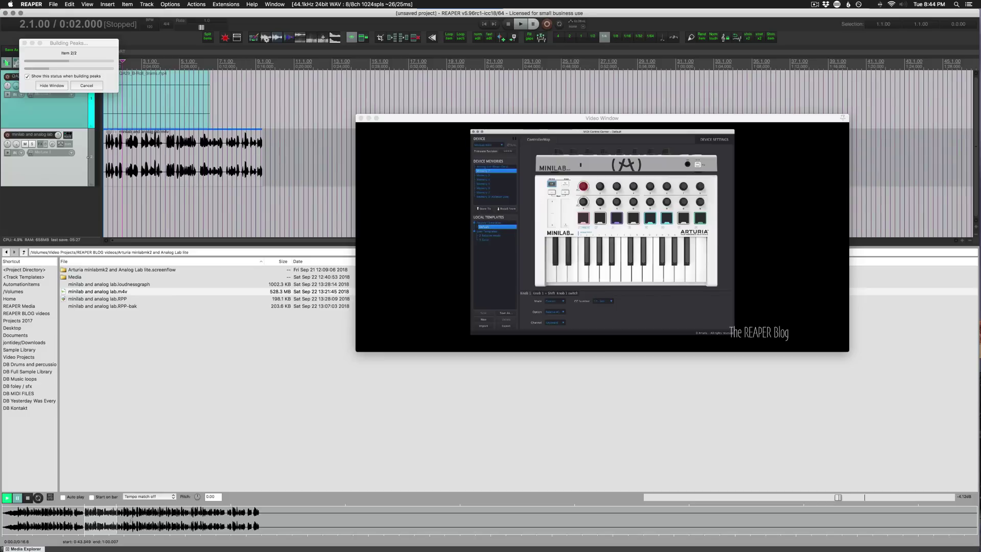
{"action": "left_click", "coordinate": [28, 497]}
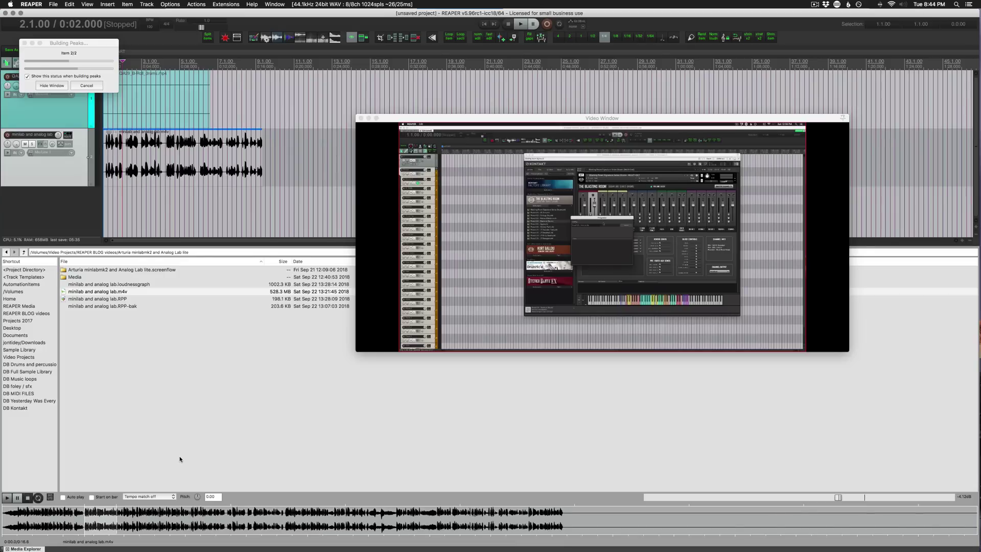
Step: Drag QA29-Cam A_P9140001.MOV and QA29-shotgun_ZOOM0013_Tr1.WAV from Finder's Media window in as new tracks
{"action": "key", "text": "super+Tab"}
{"action": "left_click", "coordinate": [488, 287]}
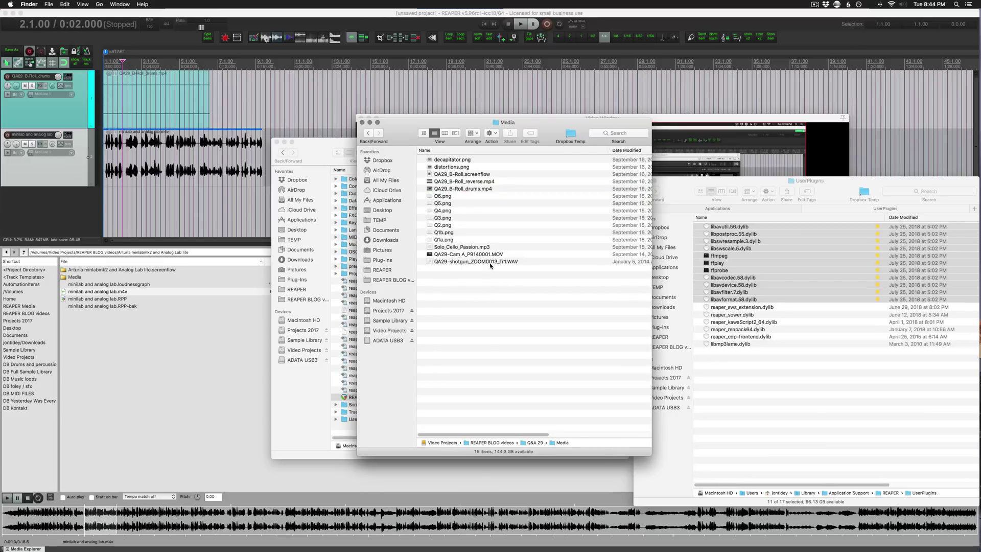
{"action": "left_click_drag", "start_coordinate": [490, 265], "coordinate": [492, 253]}
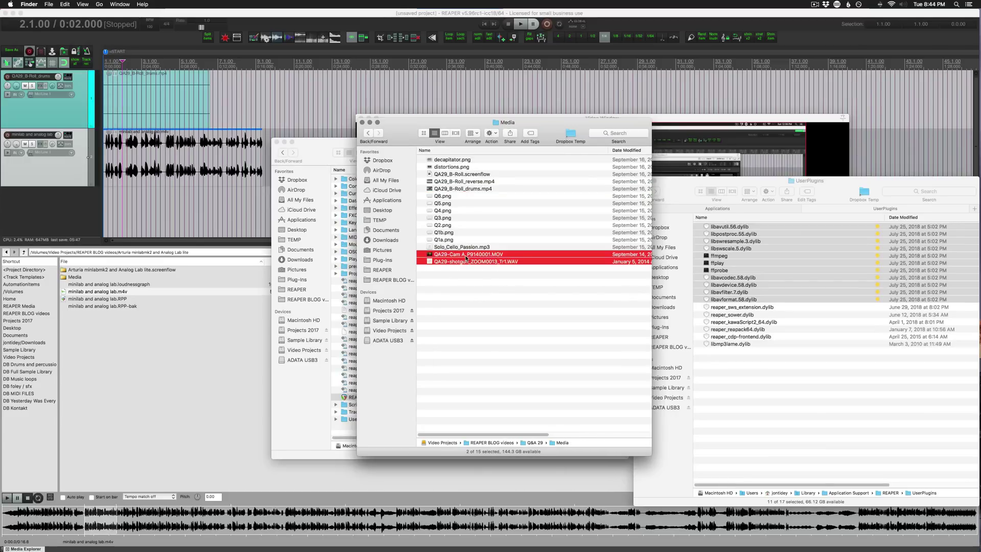
{"action": "left_click_drag", "start_coordinate": [459, 255], "coordinate": [270, 212]}
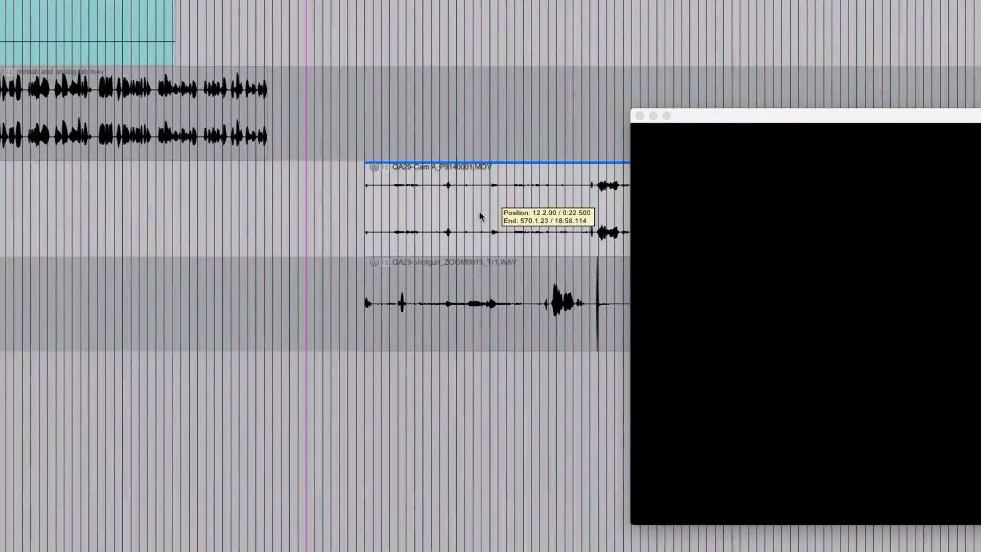
Step: Open the item properties of the QA29-Cam A camera clip
{"action": "scroll", "coordinate": [477, 228], "scroll_direction": "up", "scroll_amount": 3}
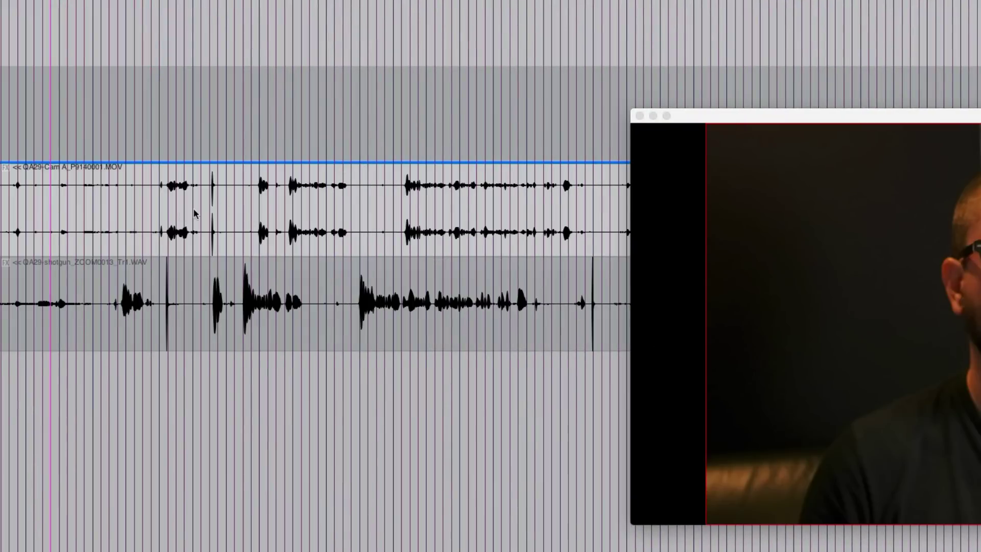
{"action": "scroll", "coordinate": [192, 212], "scroll_direction": "left", "scroll_amount": 3}
{"action": "left_click", "coordinate": [136, 206]}
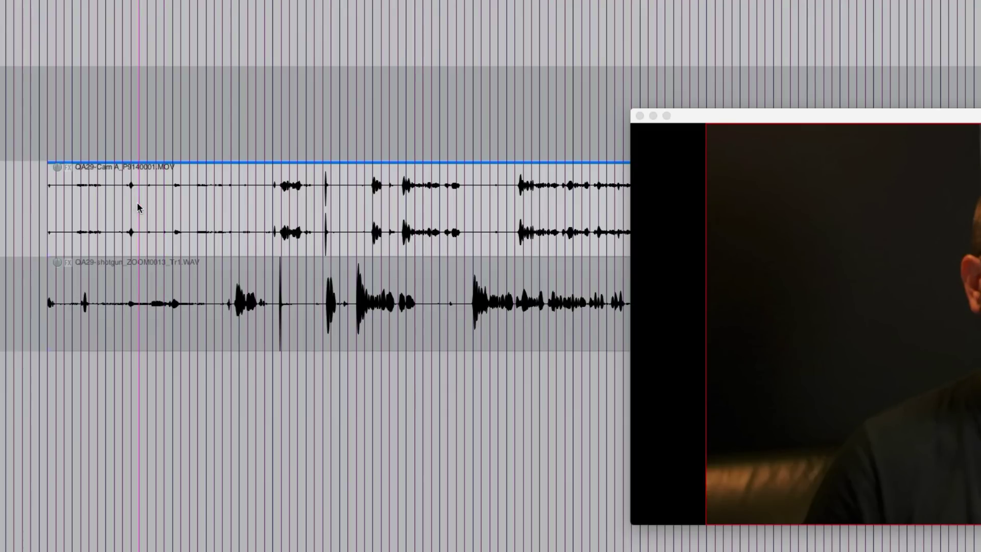
{"action": "right_click", "coordinate": [136, 207]}
{"action": "left_click", "coordinate": [180, 238]}
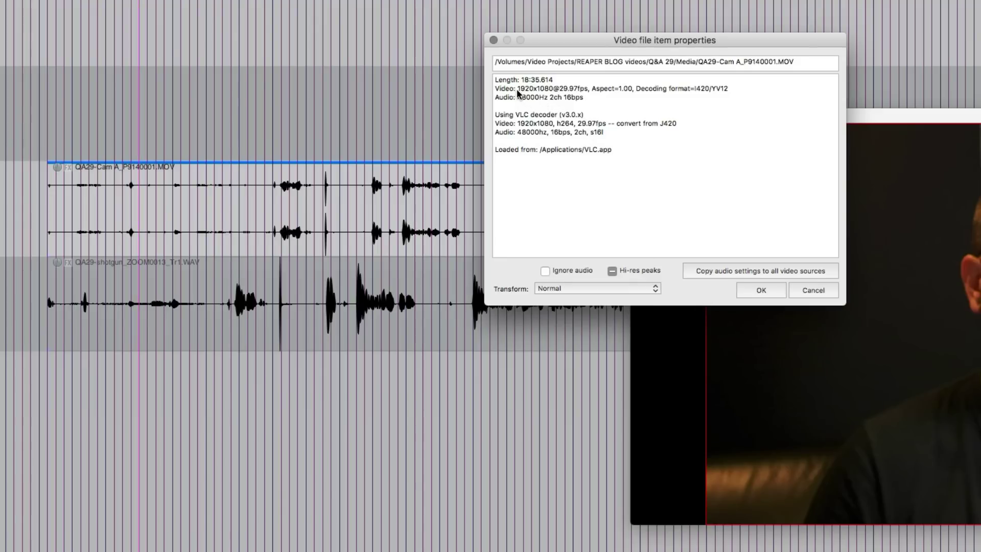
Step: Confirm 1920x1080 at 29.97fps with 48000Hz audio, close the dialog, and set the cursor to 0:41
{"action": "left_click_drag", "start_coordinate": [517, 88], "coordinate": [494, 88]}
{"action": "left_click", "coordinate": [561, 95]}
{"action": "left_click", "coordinate": [582, 107]}
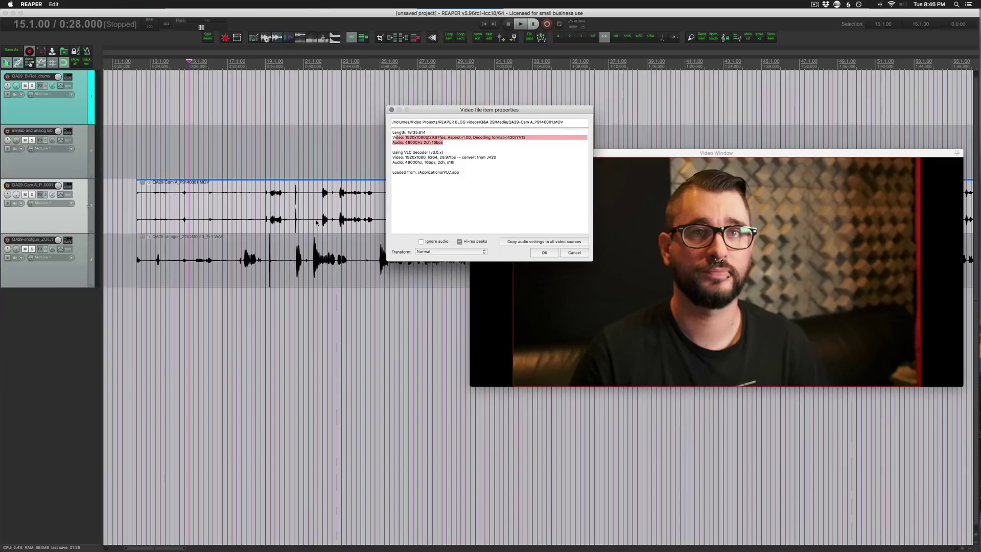
{"action": "left_click", "coordinate": [423, 229]}
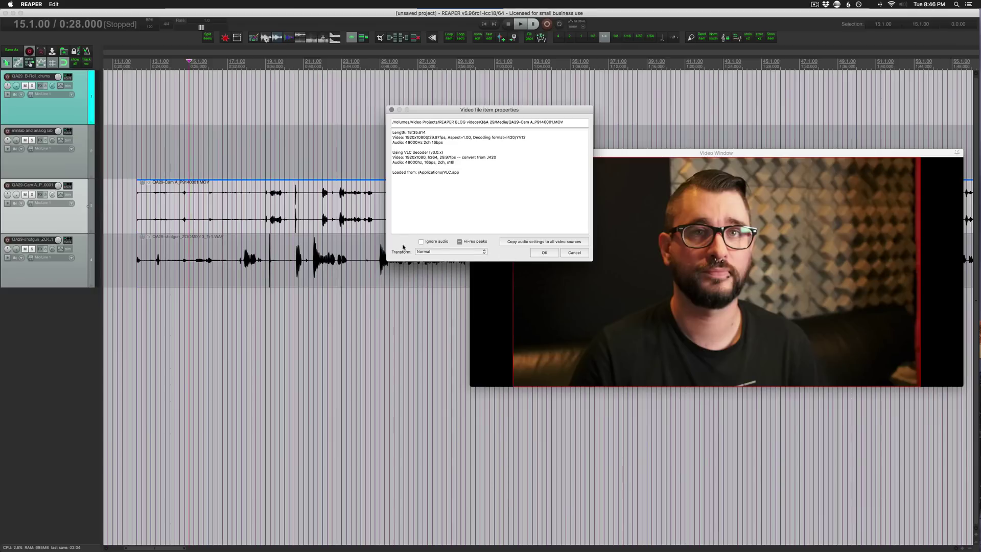
{"action": "left_click", "coordinate": [544, 254]}
{"action": "left_click", "coordinate": [313, 255]}
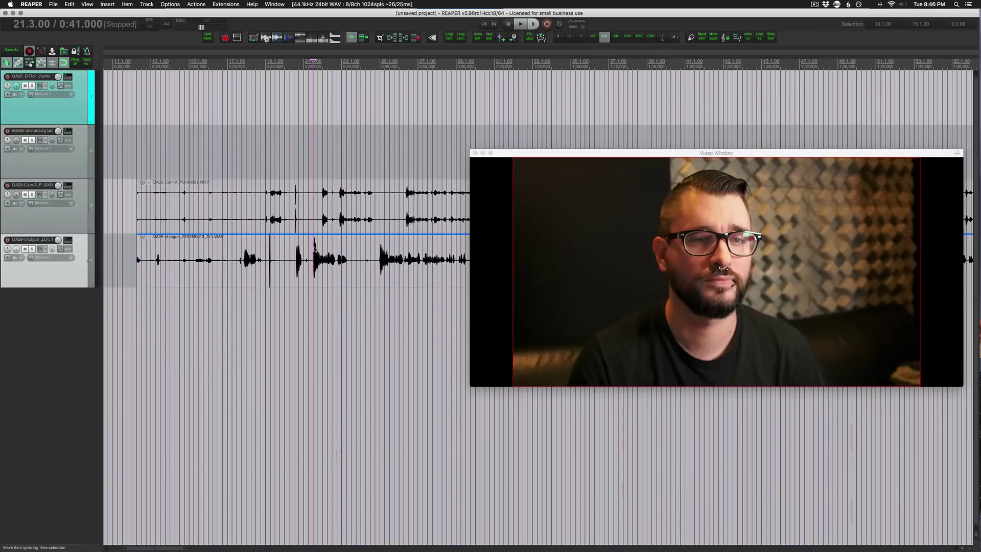
Step: Set the grid line spacing to Frame in Snap/Grid Settings
{"action": "right_click", "coordinate": [66, 67]}
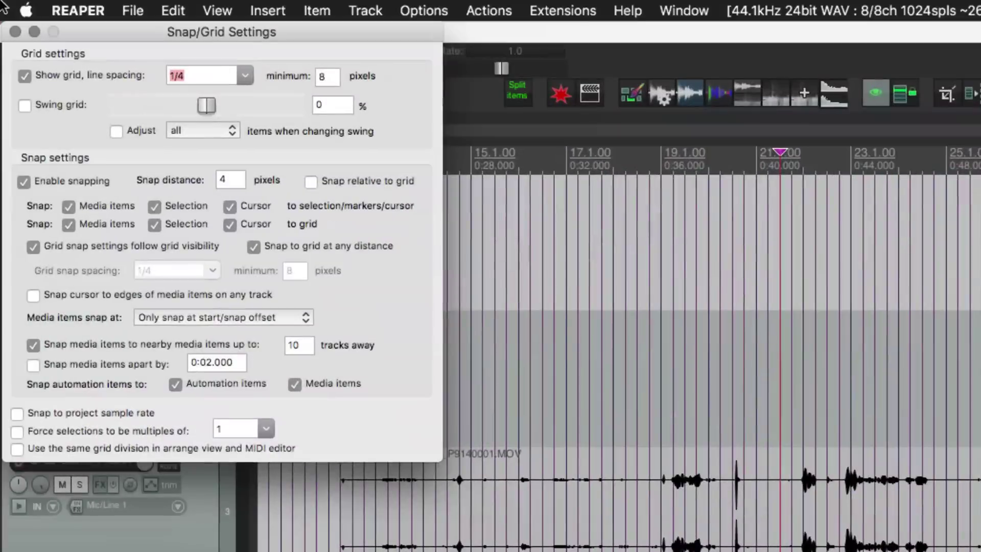
{"action": "left_click", "coordinate": [245, 75]}
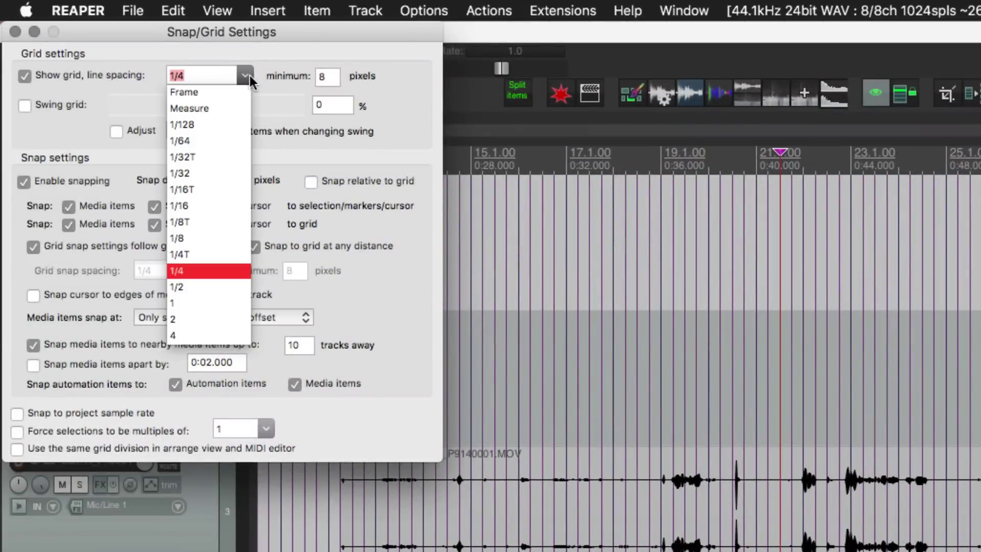
{"action": "left_click", "coordinate": [194, 91]}
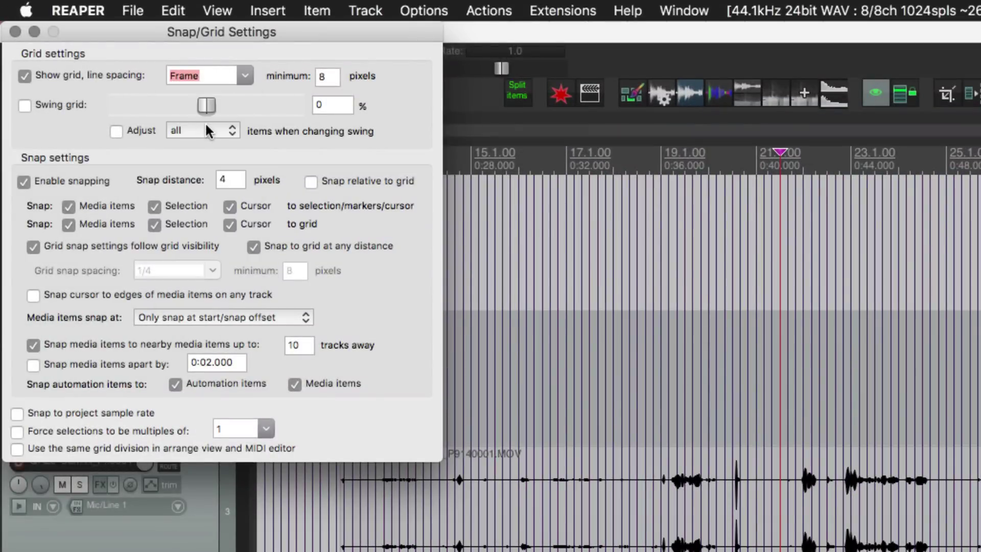
{"action": "left_click", "coordinate": [15, 31]}
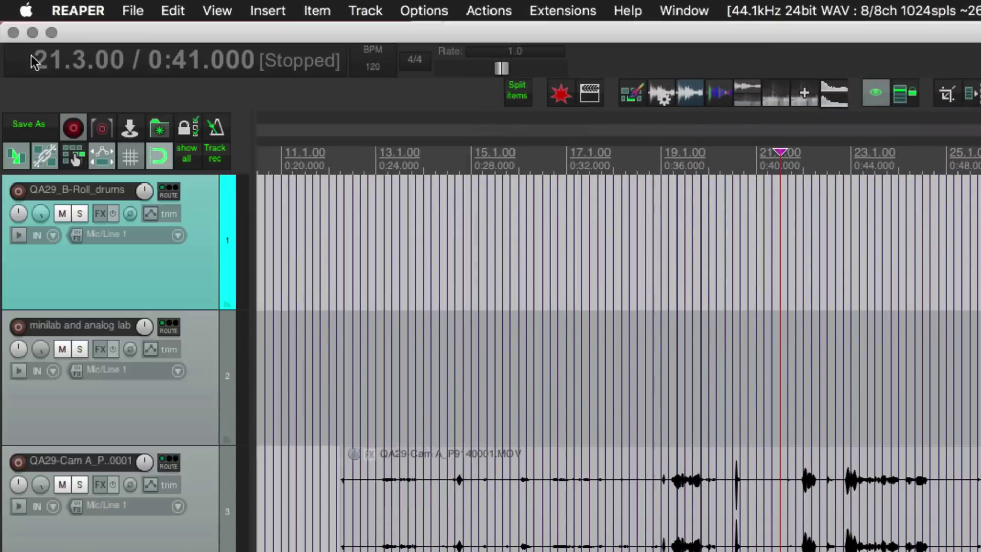
Step: Select the Cam A and shotgun clips and nudge them along the frame grid, cursor at 12.2.73
{"action": "left_click", "coordinate": [456, 465]}
{"action": "scroll", "coordinate": [455, 465], "scroll_direction": "up", "scroll_amount": 10}
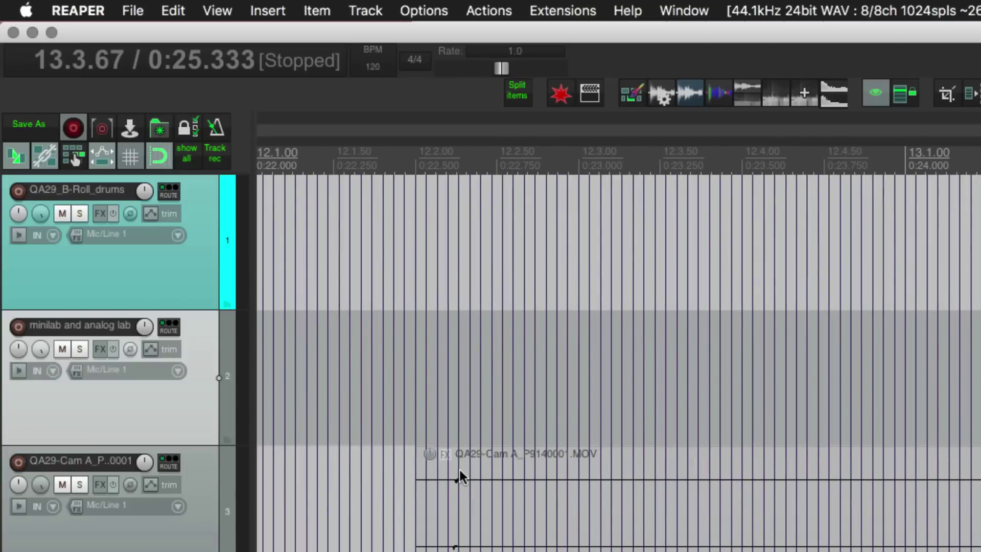
{"action": "left_click", "coordinate": [459, 470]}
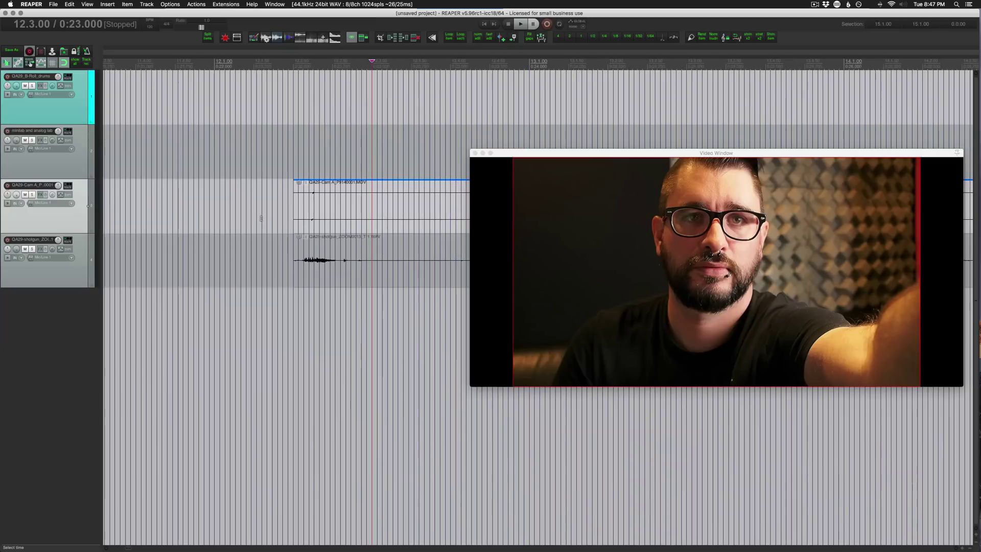
{"action": "left_click", "coordinate": [319, 221]}
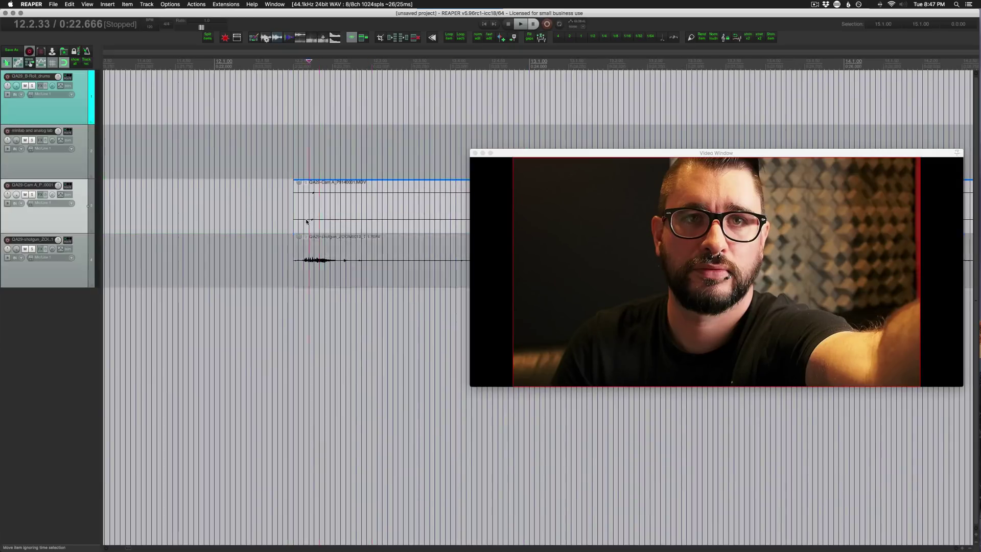
{"action": "left_click_drag", "start_coordinate": [309, 227], "coordinate": [345, 217]}
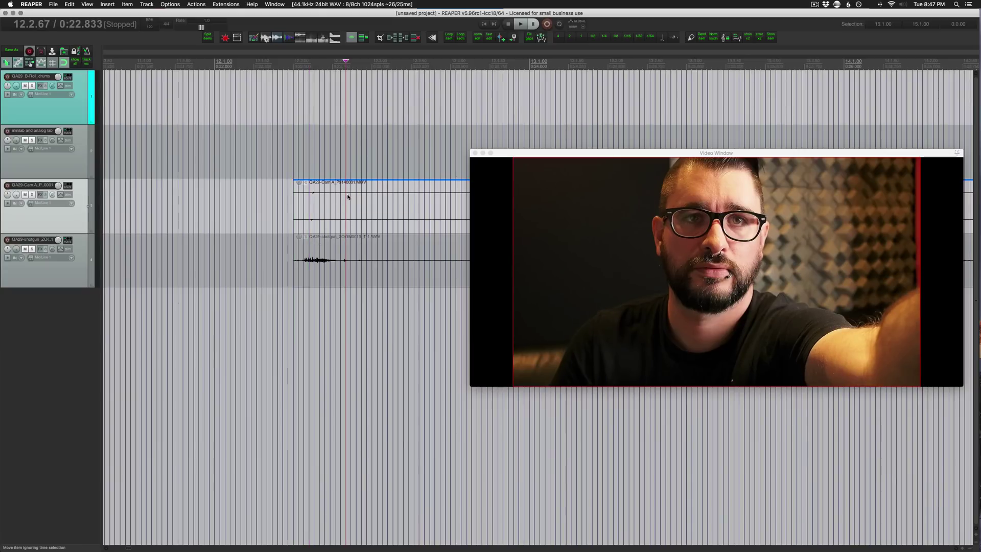
{"action": "left_click", "coordinate": [350, 207]}
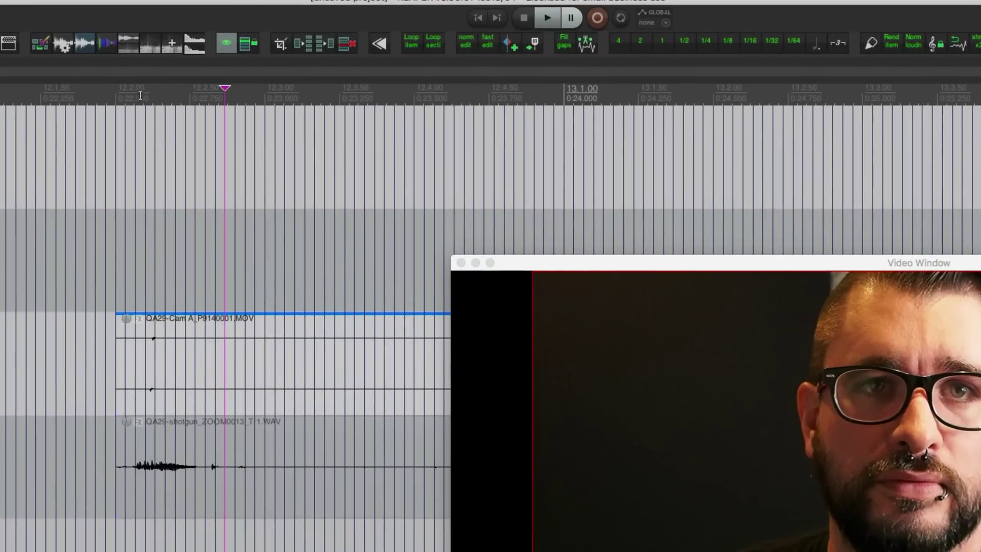
Step: Switch the ruler to Hours:Minutes:Seconds:Frames and select 0:00:23:00 to 0:00:23:28
{"action": "right_click", "coordinate": [140, 95]}
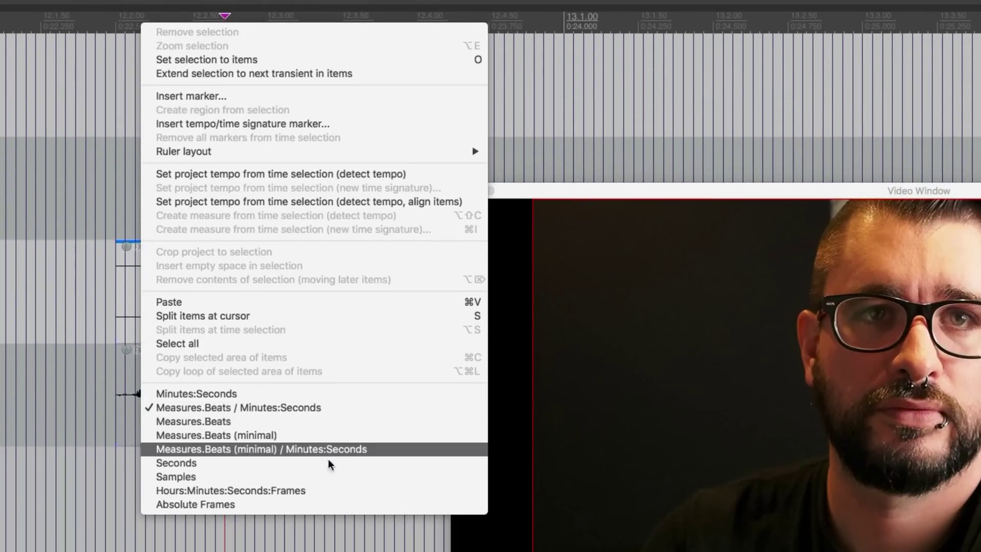
{"action": "left_click", "coordinate": [327, 492]}
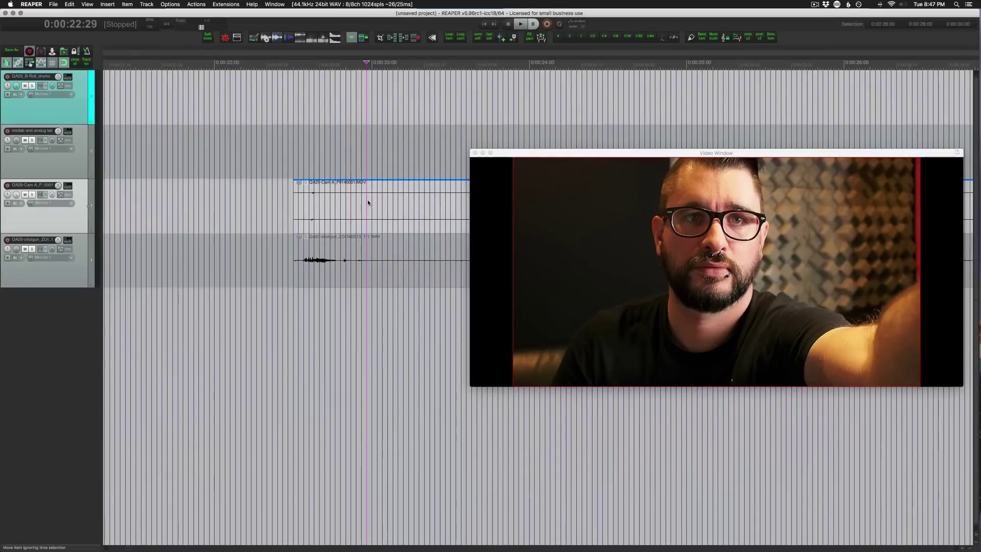
{"action": "key", "text": "Right"}
{"action": "key", "text": "Right"}
{"action": "key", "text": "Right"}
{"action": "left_click_drag", "start_coordinate": [372, 67], "coordinate": [541, 66]}
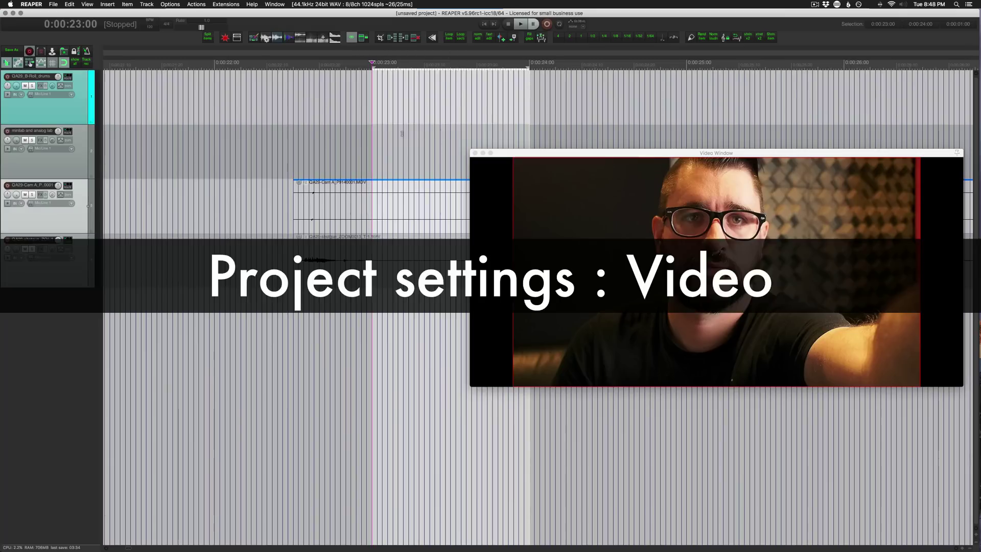
Step: Change the frame rate from 30 to 29.97ND in Project Settings' Video tab
{"action": "left_click", "coordinate": [53, 4]}
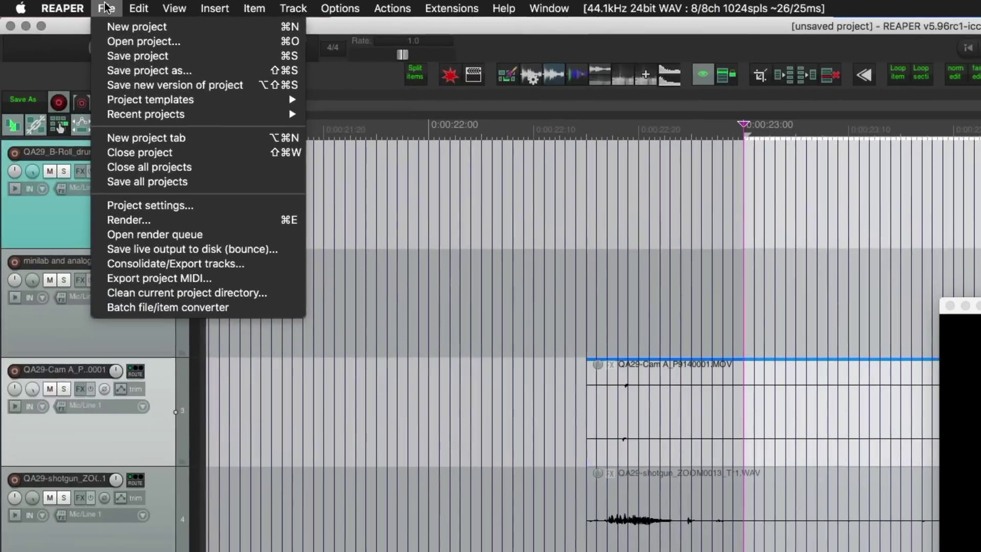
{"action": "left_click", "coordinate": [170, 206]}
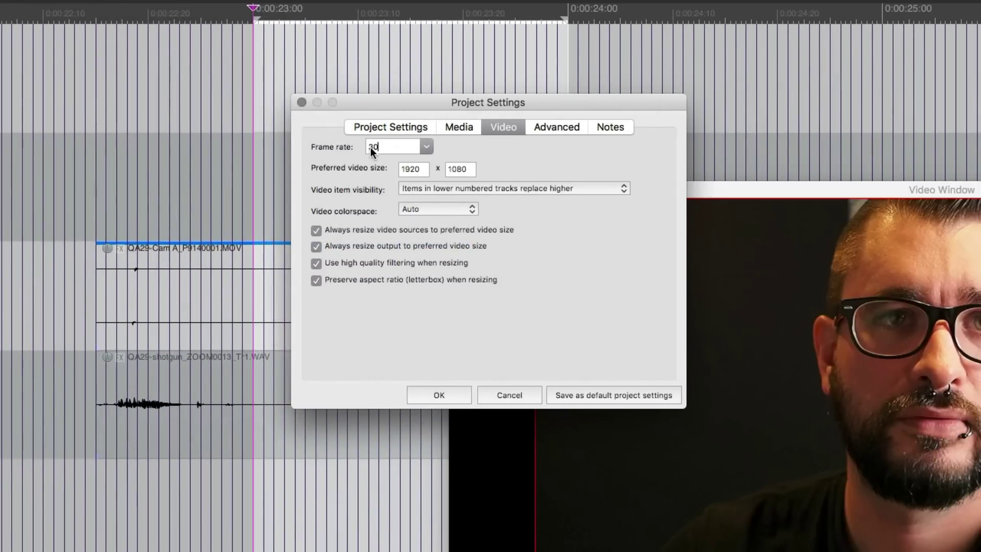
{"action": "left_click", "coordinate": [427, 147]}
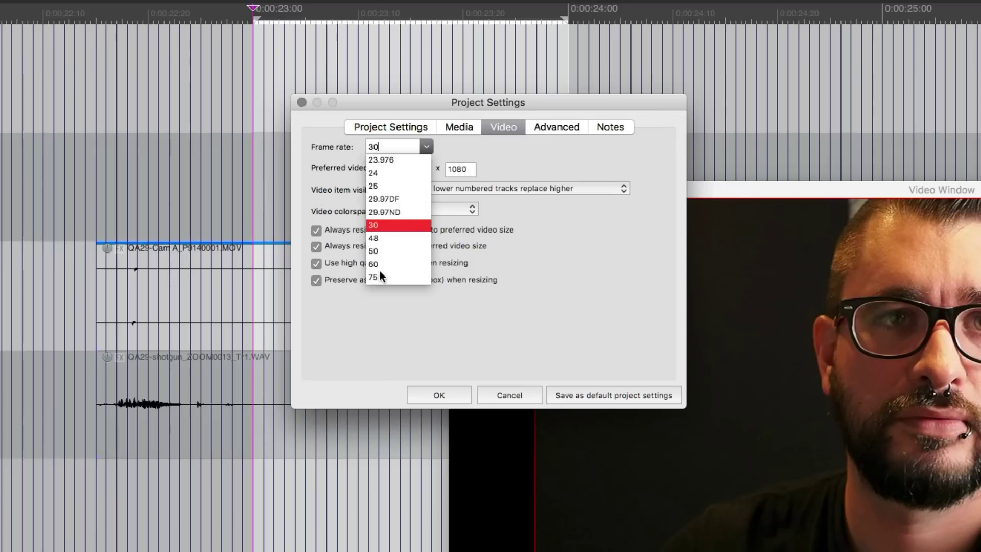
{"action": "left_click_drag", "start_coordinate": [382, 262], "coordinate": [411, 210]}
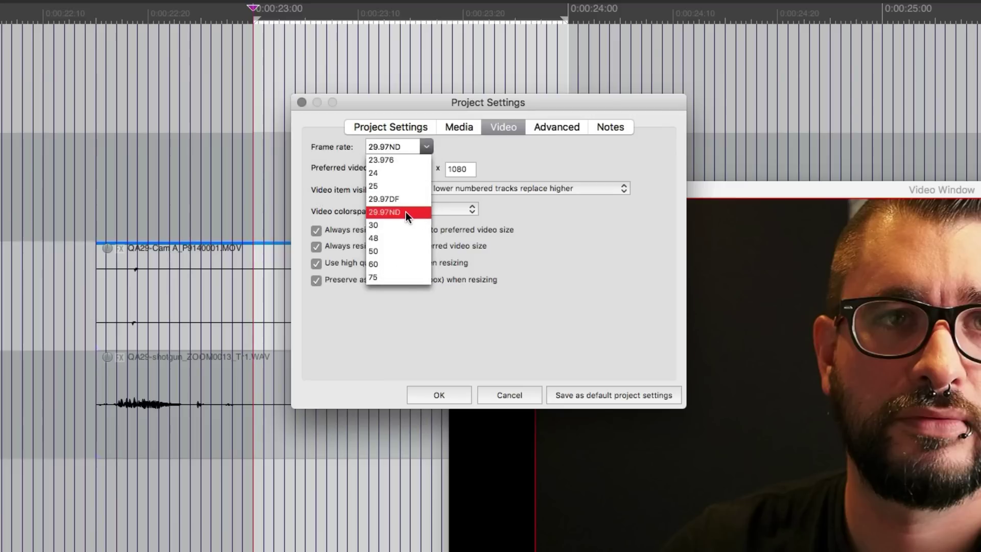
{"action": "left_click", "coordinate": [405, 211]}
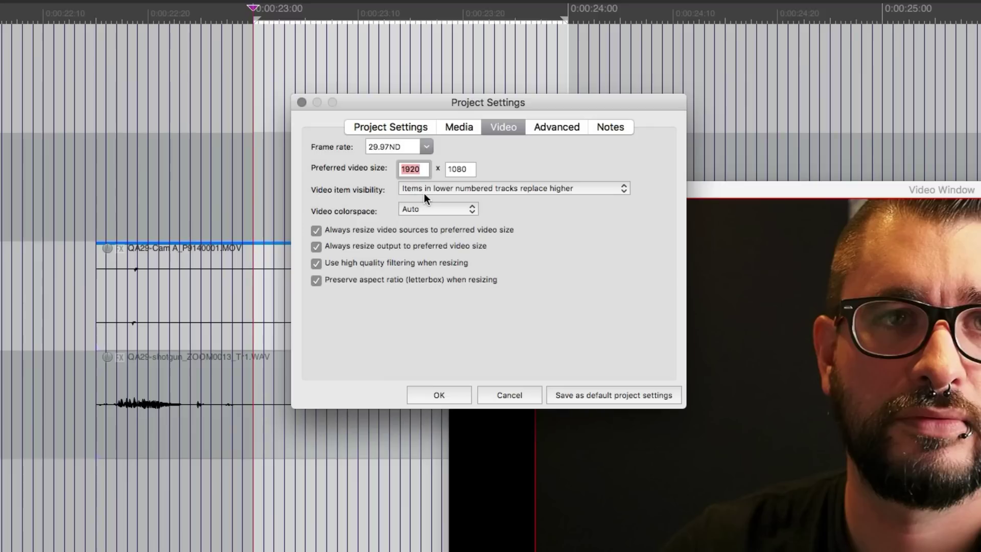
Step: Keep lower tracks replacing higher ones, turn off resizing video sources to the preferred size, and confirm
{"action": "left_click", "coordinate": [439, 189]}
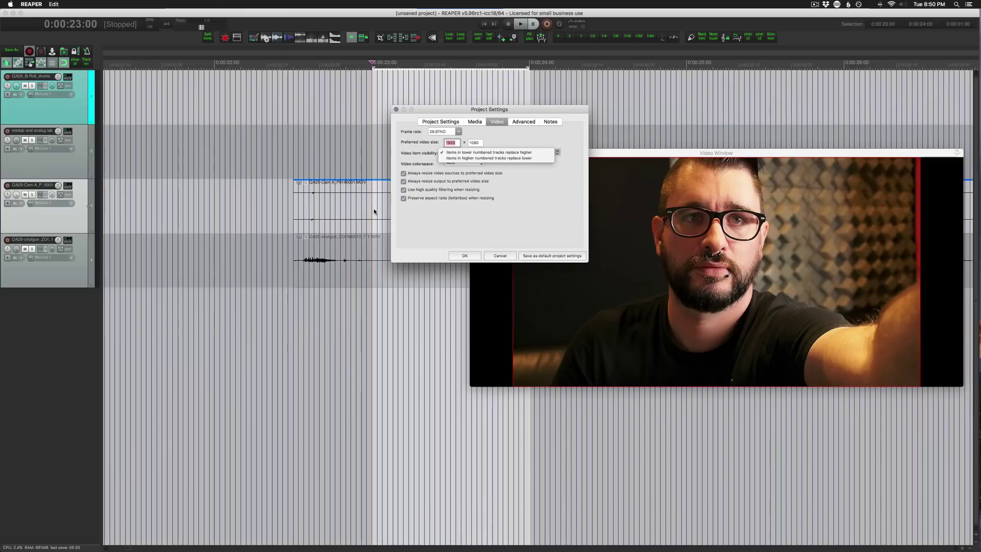
{"action": "left_click", "coordinate": [449, 224]}
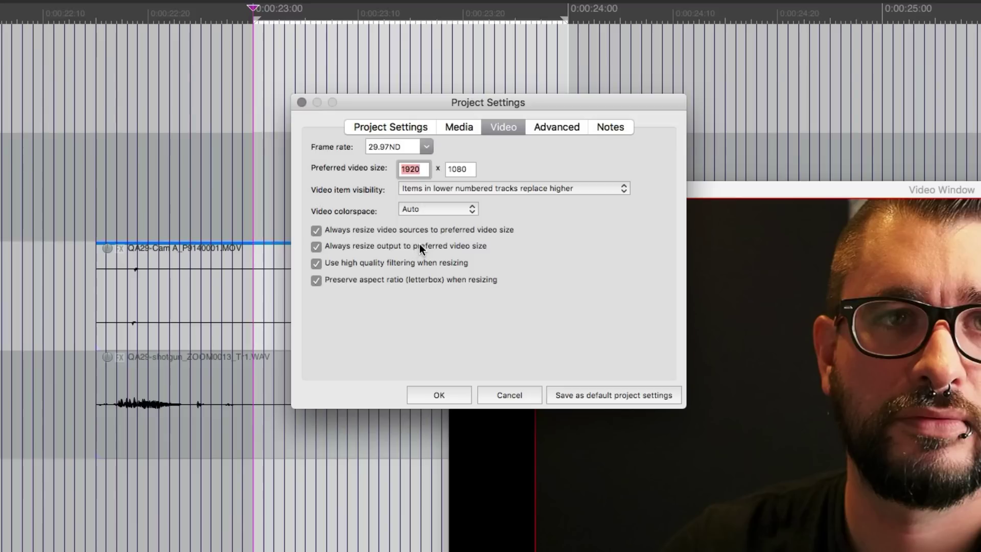
{"action": "left_click", "coordinate": [316, 231]}
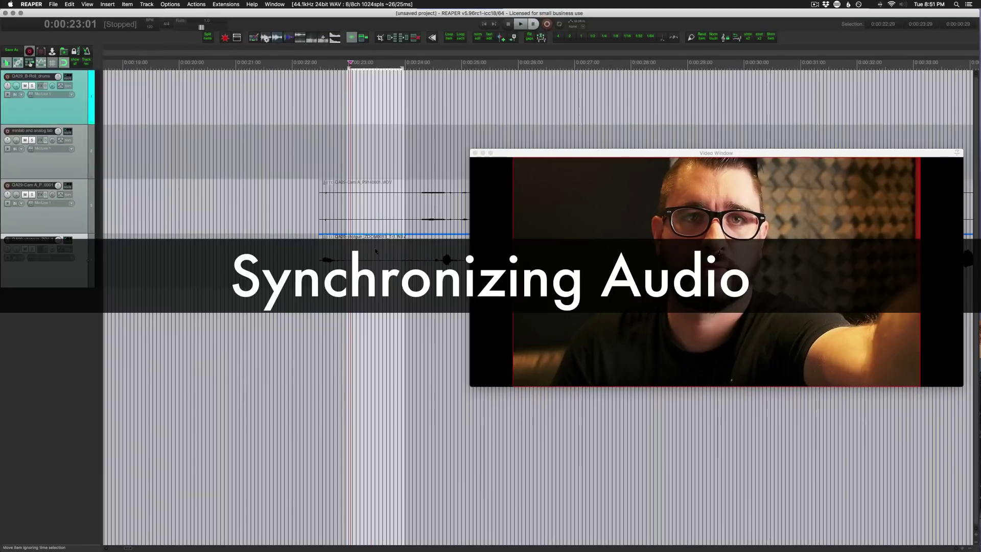
Step: Move the video window aside and slide the shotgun WAV item right to match the camera clap
{"action": "left_click_drag", "start_coordinate": [564, 156], "coordinate": [528, 320]}
{"action": "scroll", "coordinate": [469, 222], "scroll_direction": "right", "scroll_amount": 6}
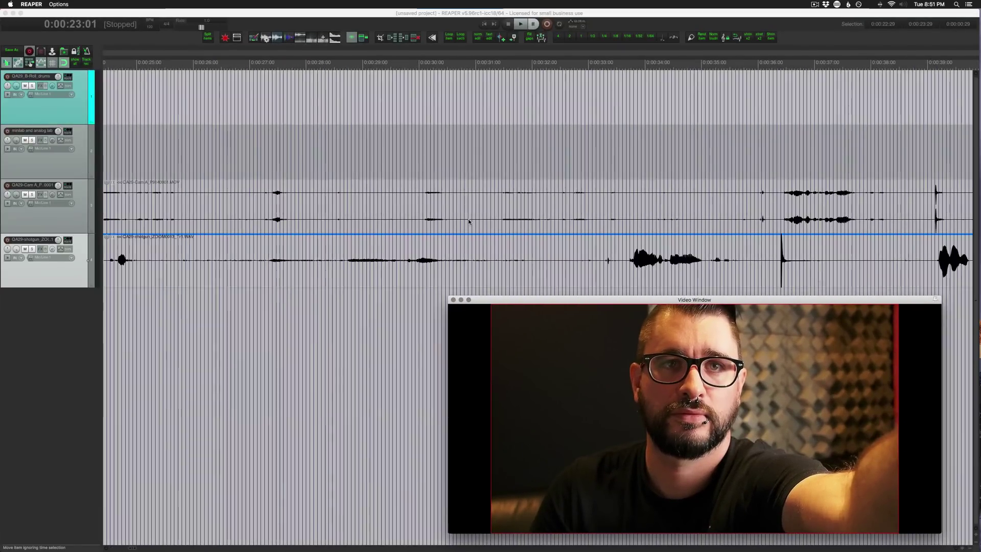
{"action": "scroll", "coordinate": [469, 221], "scroll_direction": "right", "scroll_amount": 5}
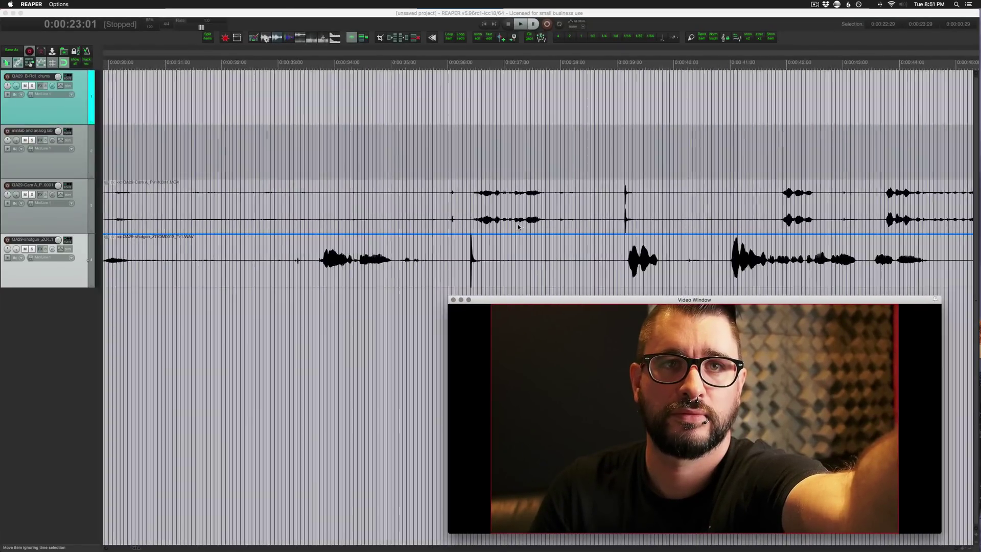
{"action": "scroll", "coordinate": [518, 226], "scroll_direction": "right", "scroll_amount": 2}
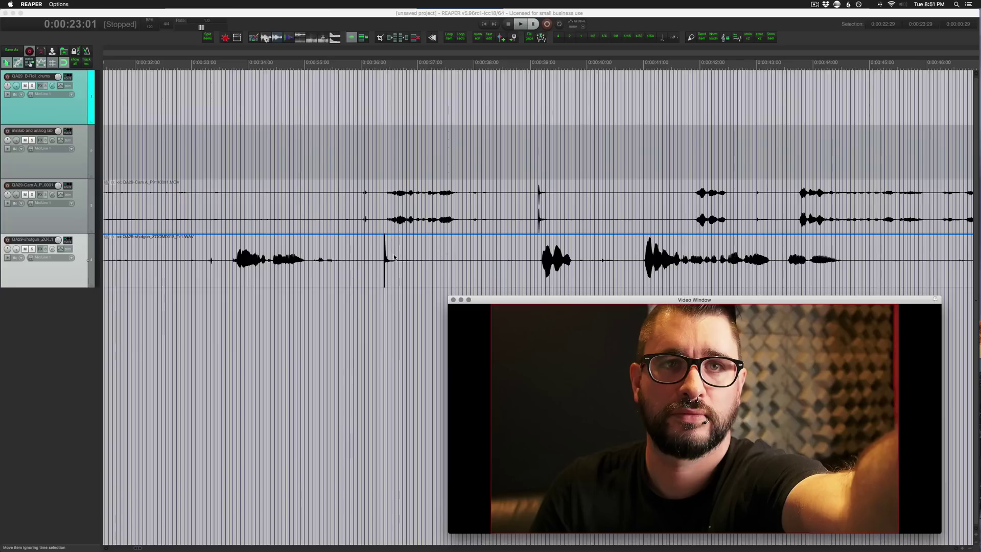
{"action": "left_click_drag", "start_coordinate": [394, 256], "coordinate": [544, 256]}
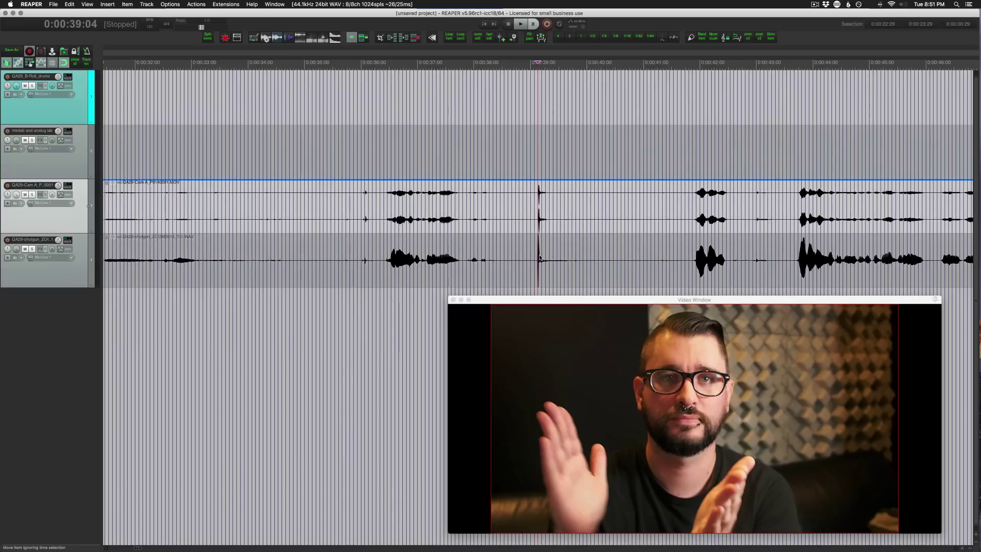
Step: Set the edit cursor to the camera clap at 0:00:39:07, snap the shotgun transient to it, and select Cam A
{"action": "scroll", "coordinate": [539, 257], "scroll_direction": "up", "scroll_amount": 10}
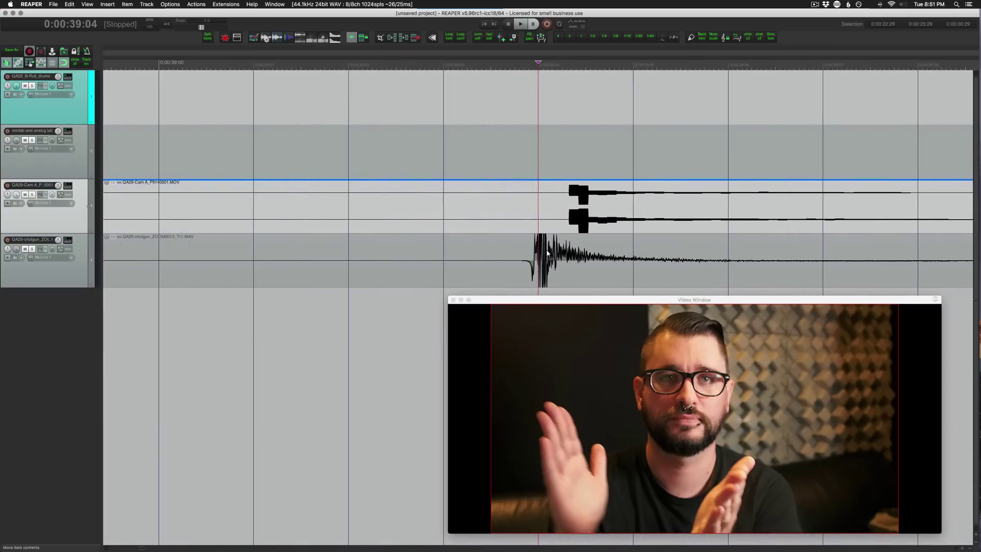
{"action": "left_click", "coordinate": [554, 214]}
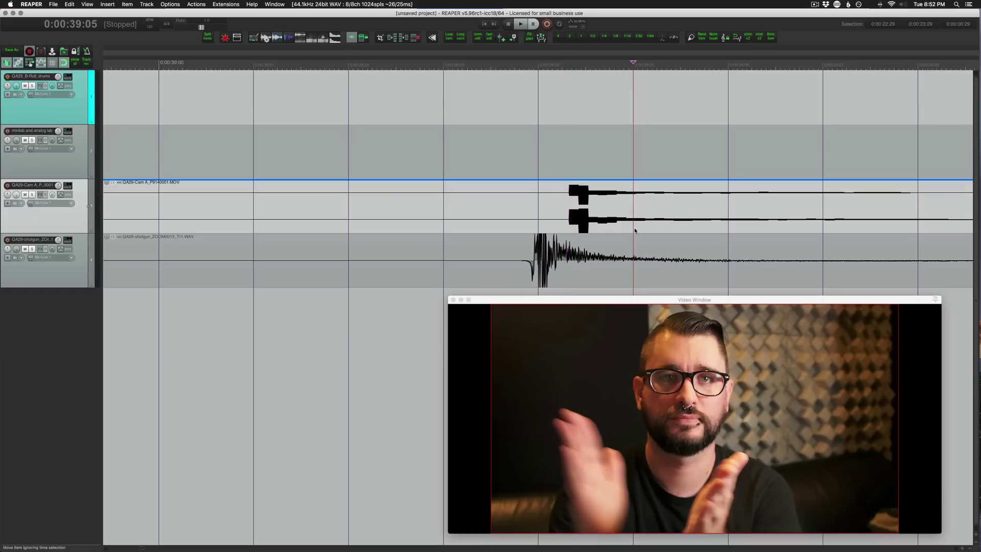
{"action": "left_click", "coordinate": [727, 220]}
{"action": "scroll", "coordinate": [728, 219], "scroll_direction": "right", "scroll_amount": 5}
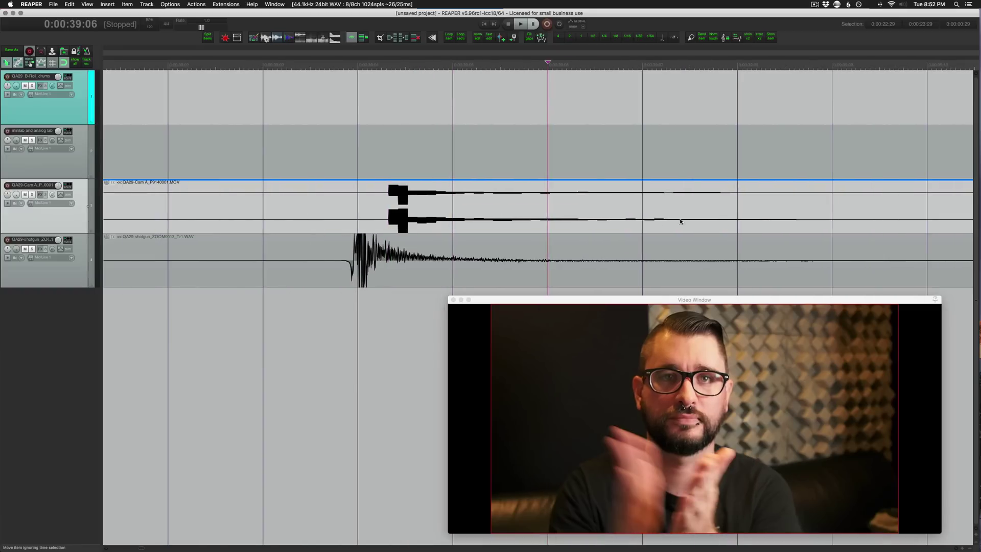
{"action": "left_click", "coordinate": [641, 235]}
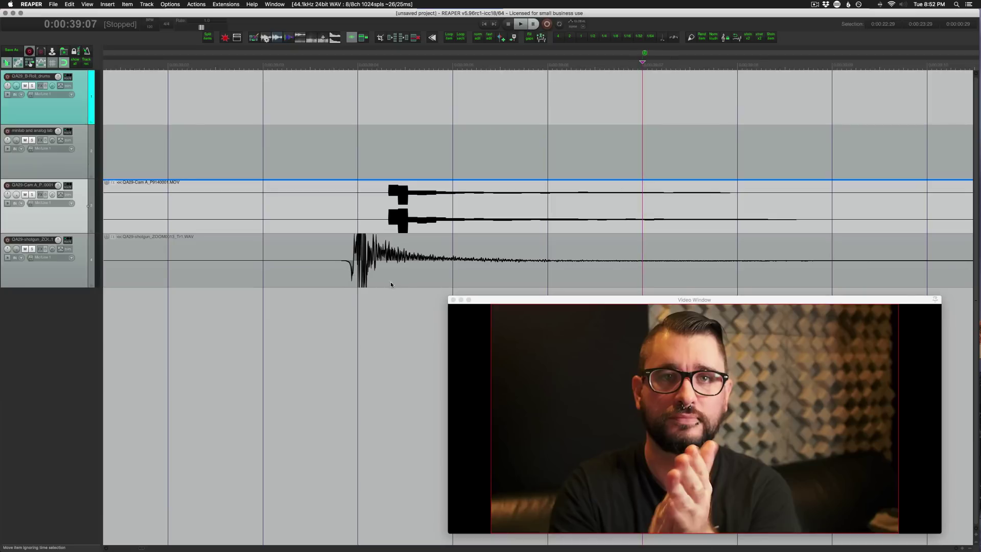
{"action": "left_click_drag", "start_coordinate": [351, 272], "coordinate": [636, 271]}
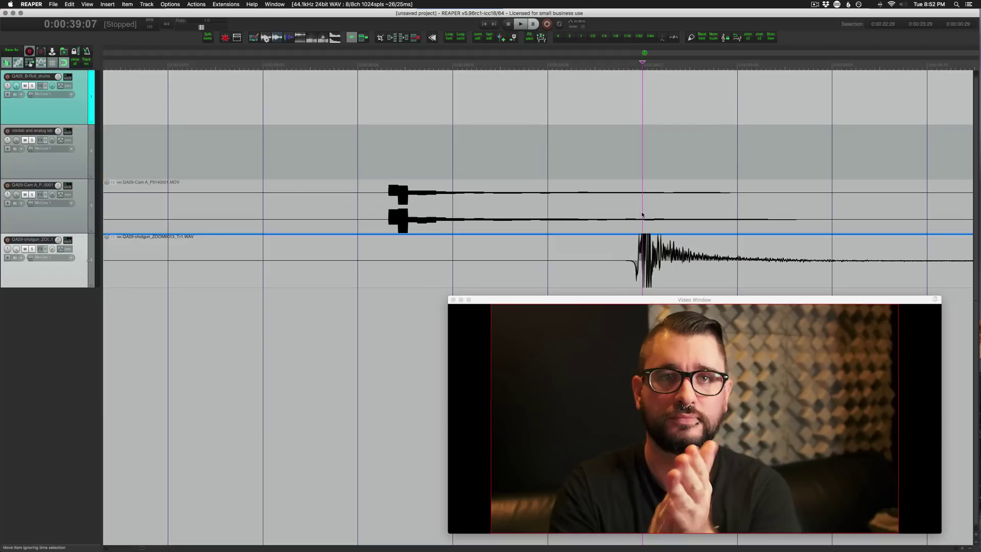
{"action": "left_click", "coordinate": [645, 260]}
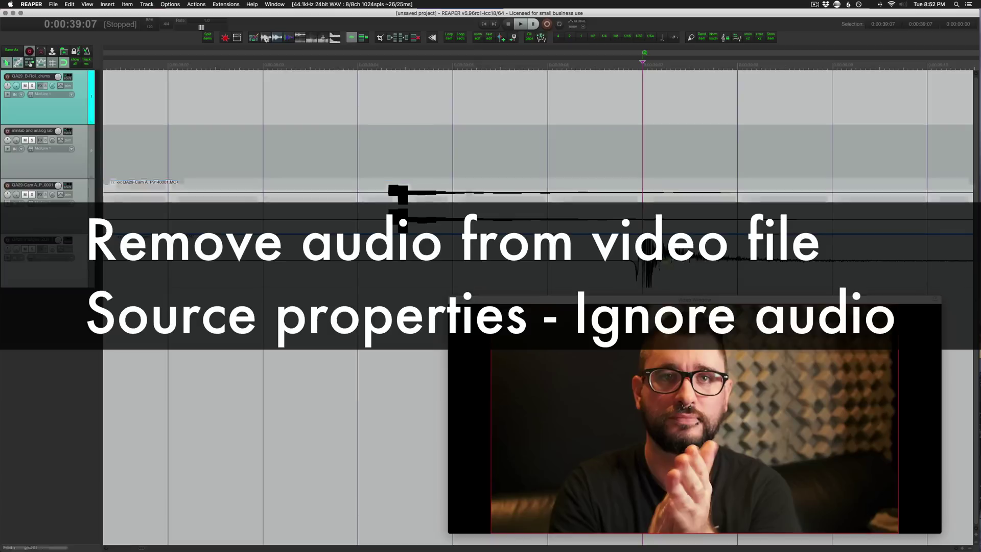
Step: Set the Cam A video source to ignore audio, then add the shotgun WAV item to the selection
{"action": "right_click", "coordinate": [624, 198]}
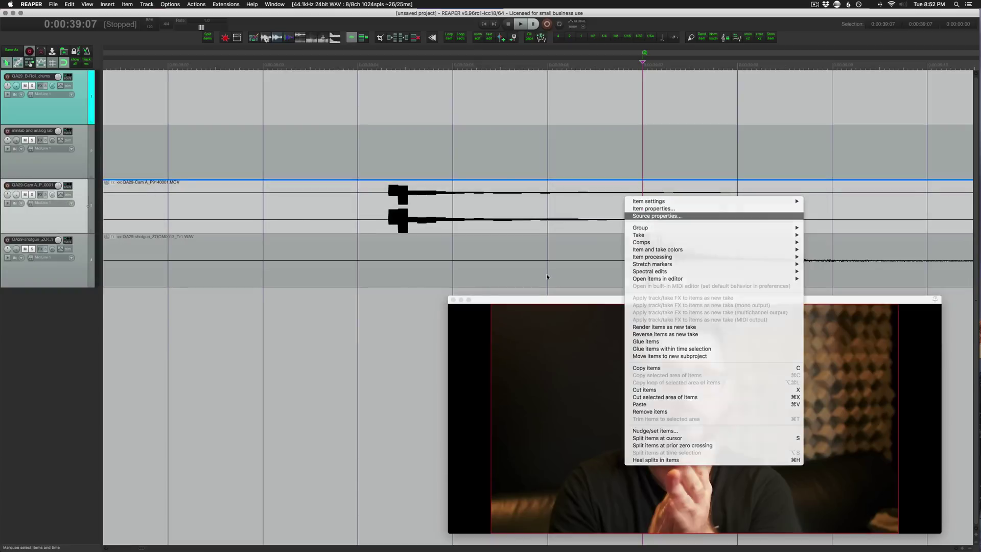
{"action": "left_click", "coordinate": [651, 216]}
{"action": "left_click", "coordinate": [420, 241]}
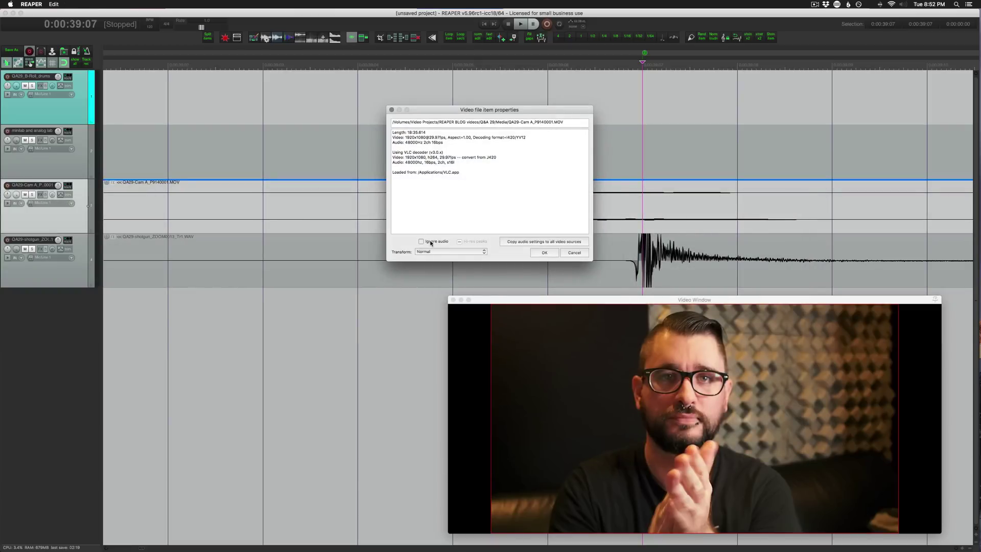
{"action": "left_click", "coordinate": [544, 252]}
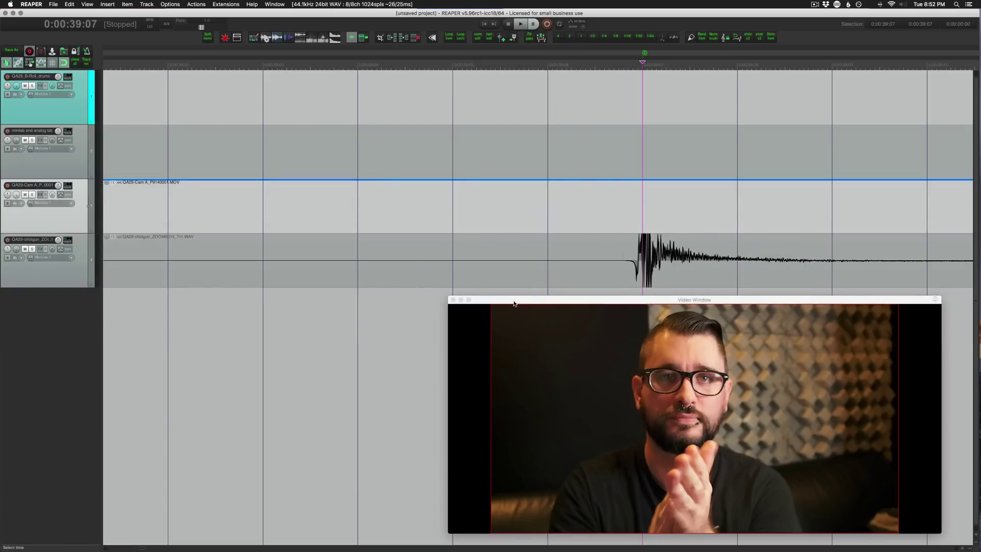
{"action": "left_click", "coordinate": [642, 254], "text": "super"}
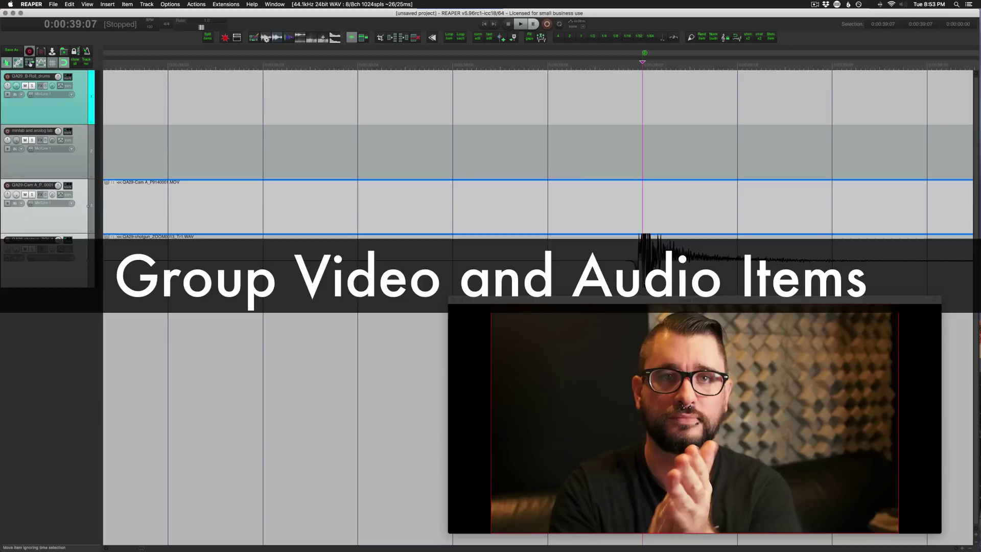
Step: Group the Cam A and shotgun items and split both at 0:00:40:06
{"action": "right_click", "coordinate": [619, 201]}
{"action": "mouse_move", "coordinate": [789, 228]}
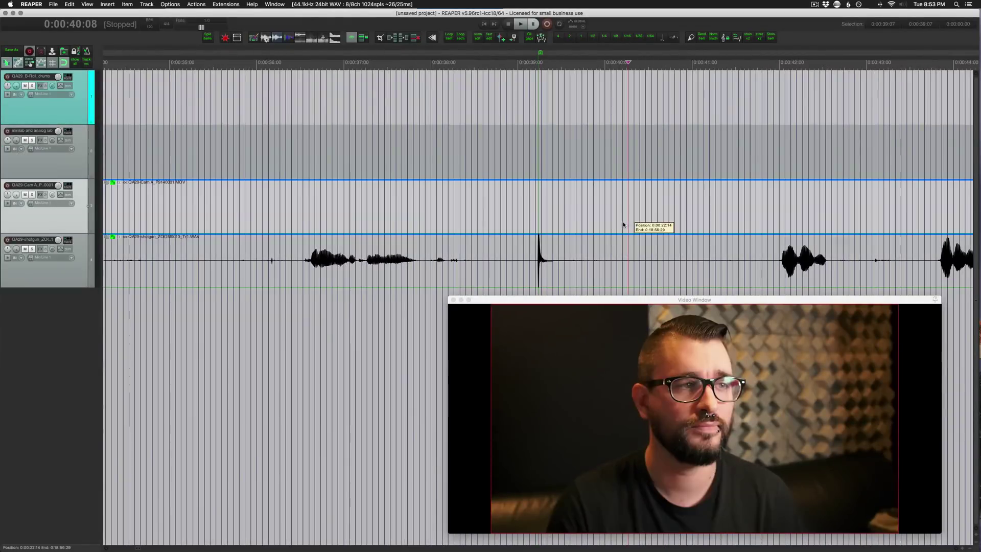
{"action": "left_click", "coordinate": [622, 224]}
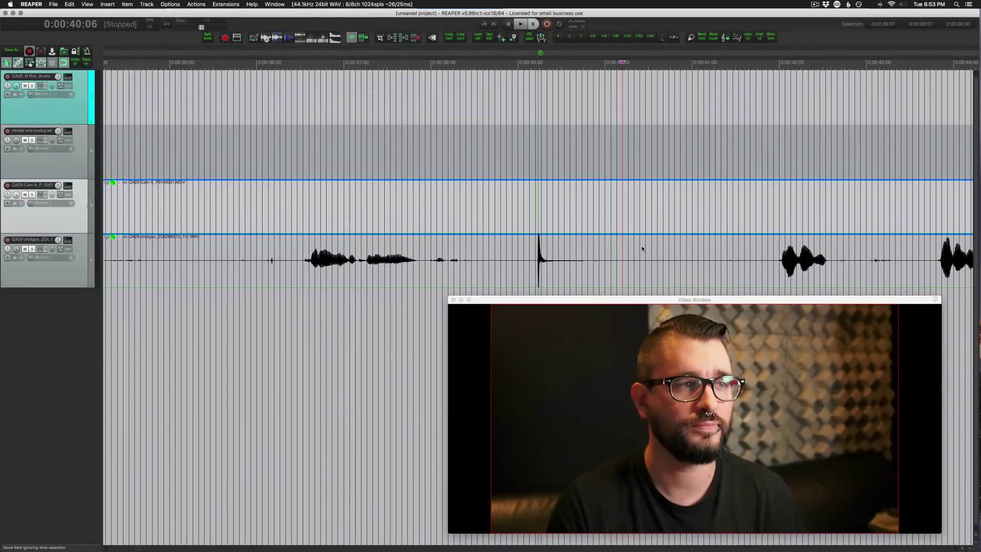
{"action": "key", "text": "s"}
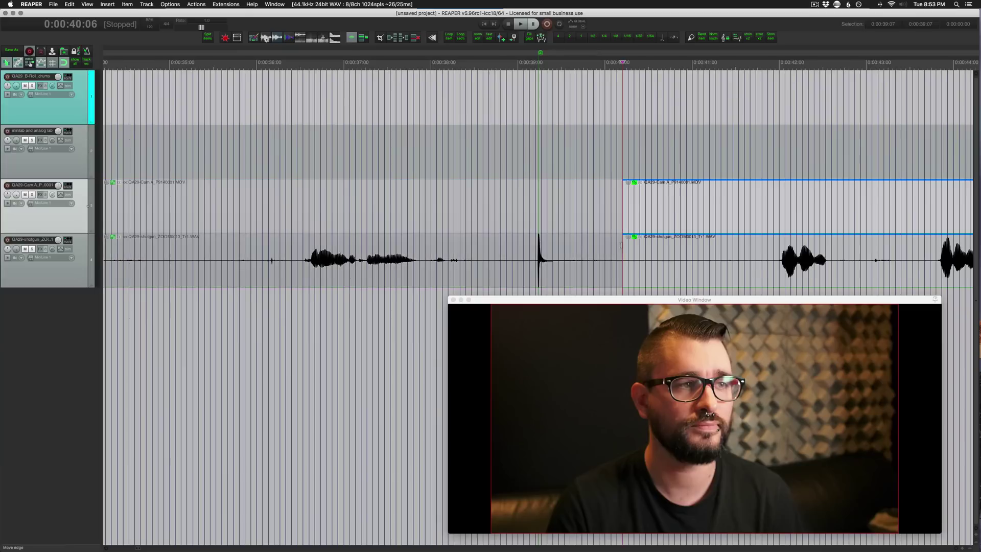
Step: Select the halves before the 0:00:40:06 split and delete them
{"action": "scroll", "coordinate": [589, 224], "scroll_direction": "right", "scroll_amount": 3}
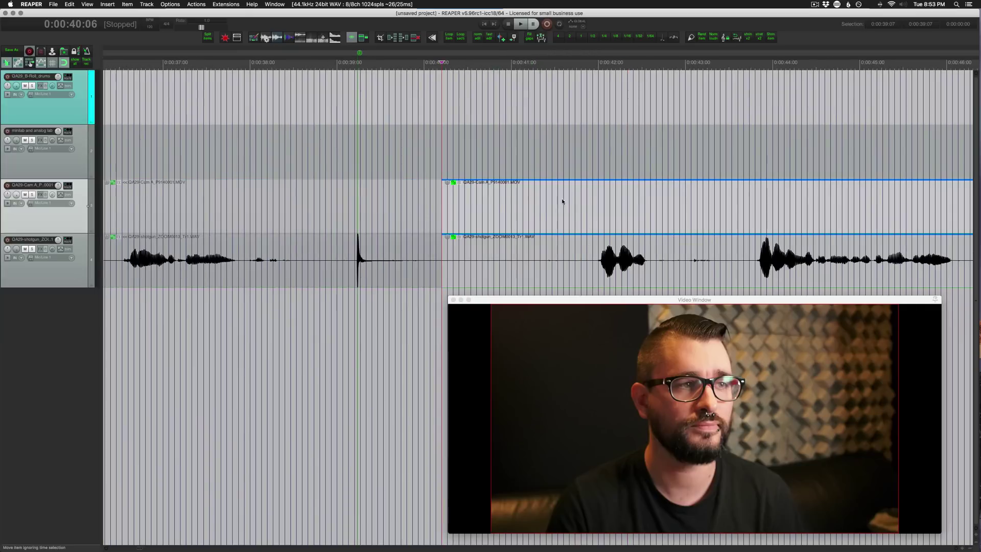
{"action": "left_click", "coordinate": [393, 203]}
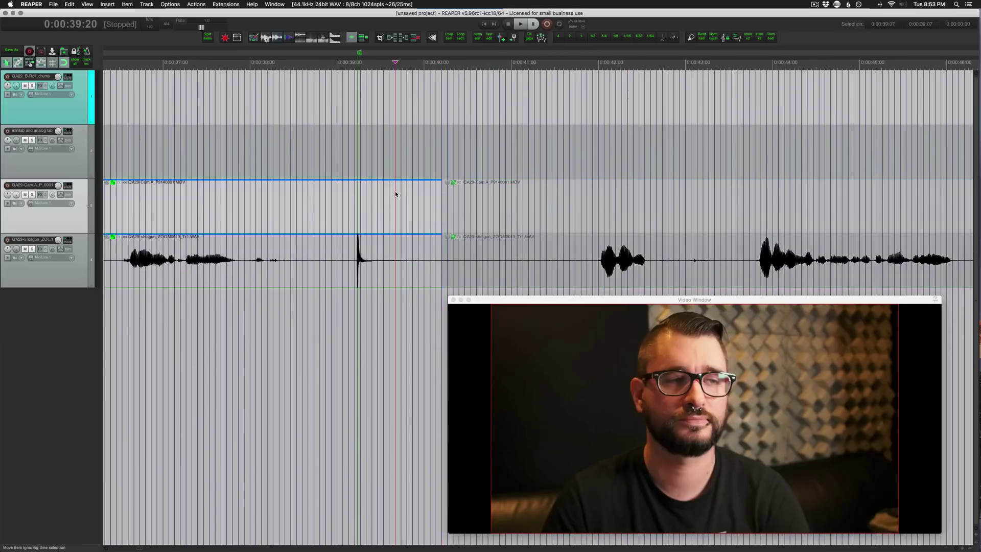
{"action": "left_click", "coordinate": [545, 201]}
{"action": "left_click", "coordinate": [378, 204]}
{"action": "left_click", "coordinate": [473, 211]}
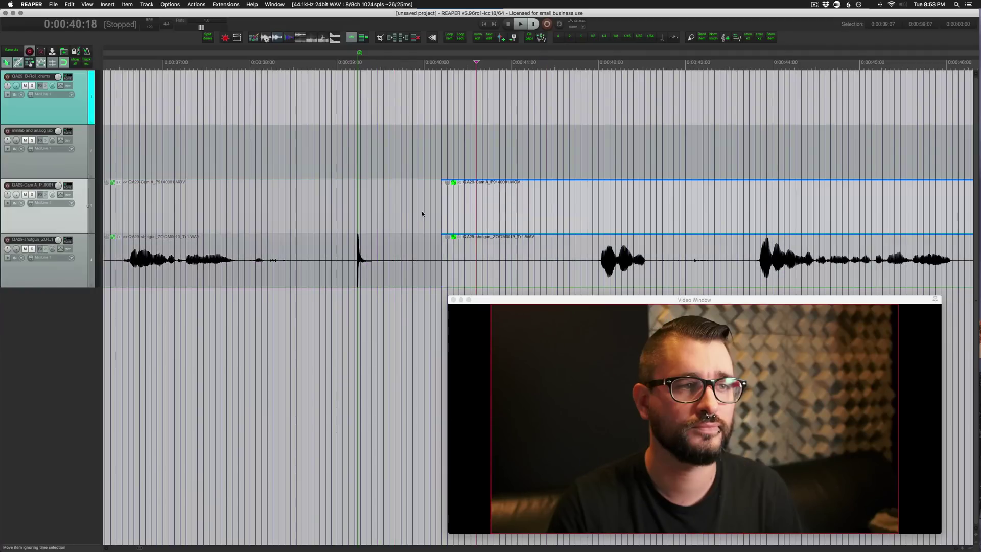
{"action": "left_click", "coordinate": [422, 211]}
{"action": "left_click", "coordinate": [505, 217]}
{"action": "left_click", "coordinate": [344, 218]}
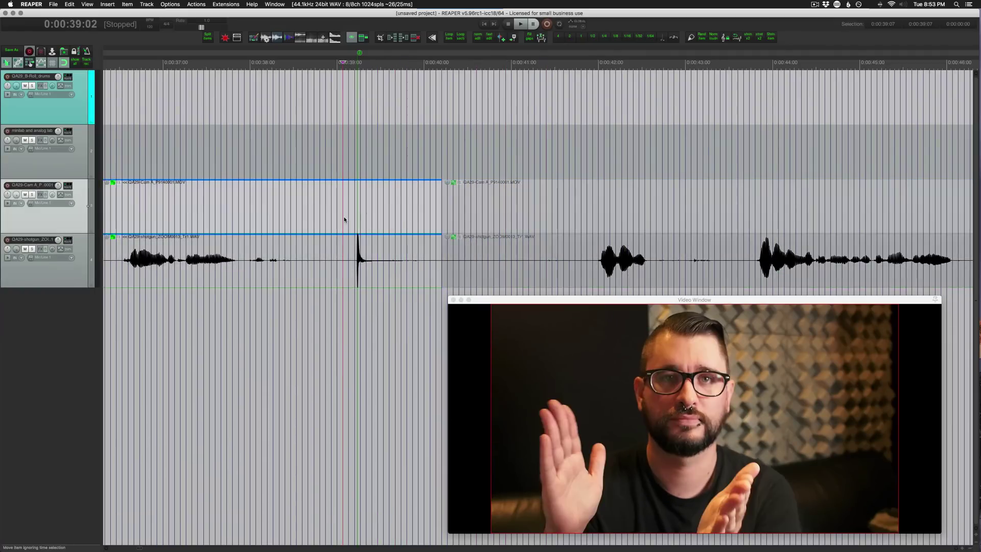
{"action": "key", "text": "Delete"}
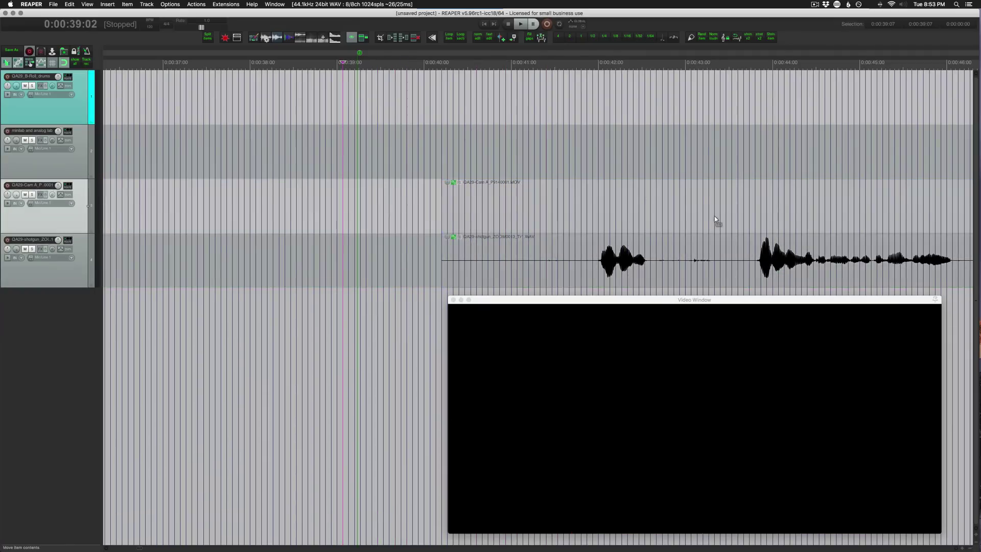
Step: Slide the trimmed pair back to start near 0:00:39 and set the edit cursor to 0:00:39:18
{"action": "scroll", "coordinate": [714, 216], "scroll_direction": "down", "scroll_amount": 5}
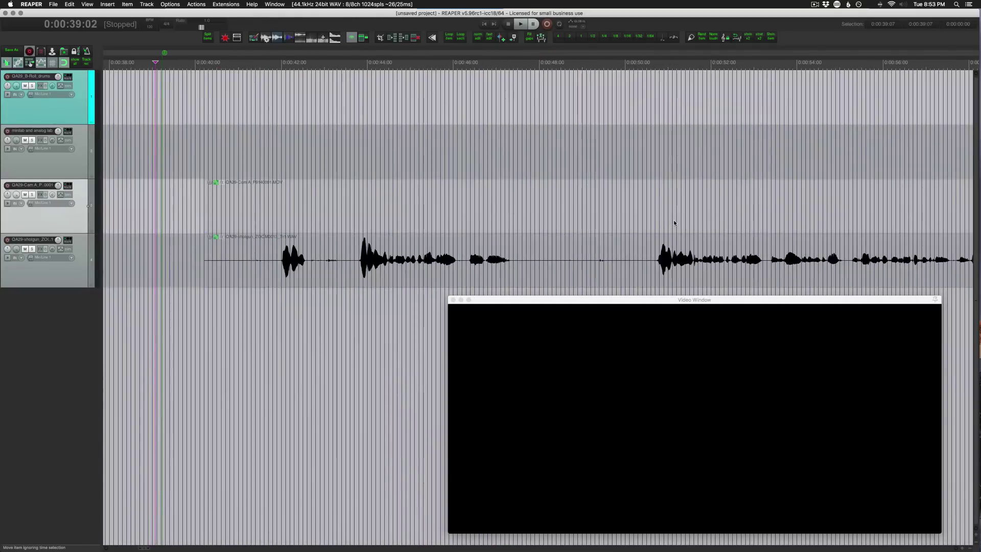
{"action": "left_click_drag", "start_coordinate": [658, 219], "coordinate": [651, 219]}
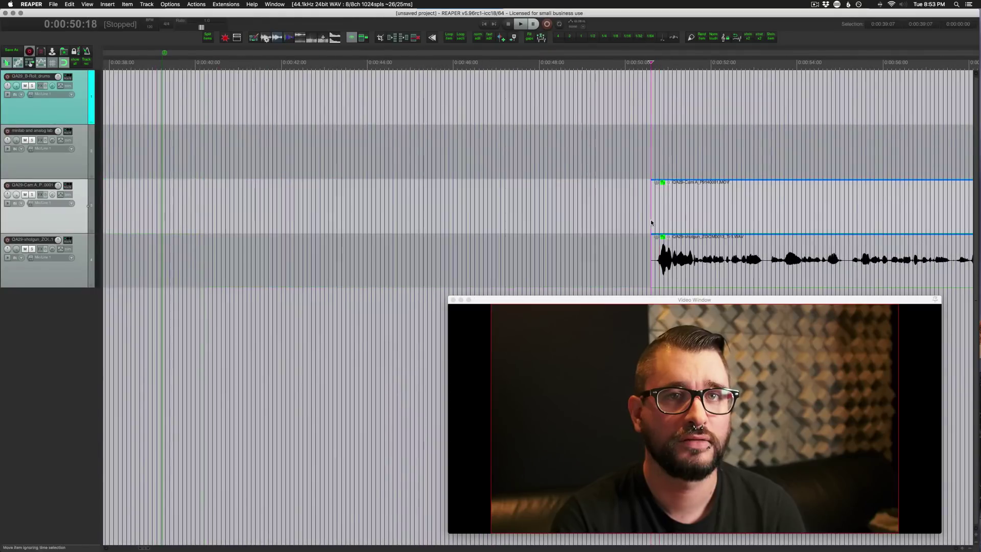
{"action": "left_click_drag", "start_coordinate": [723, 215], "coordinate": [250, 213]}
{"action": "left_click", "coordinate": [189, 222]}
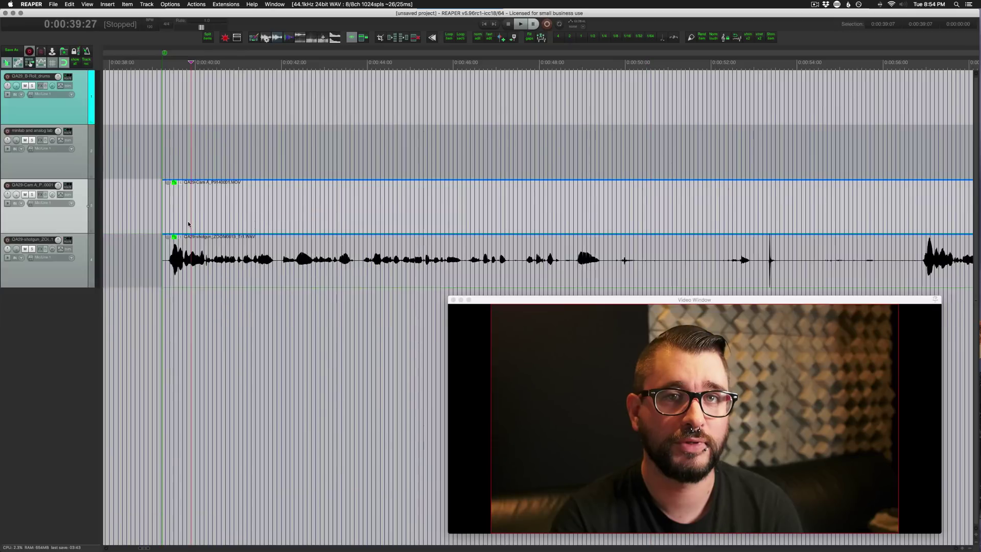
{"action": "scroll", "coordinate": [192, 217], "scroll_direction": "left", "scroll_amount": 2}
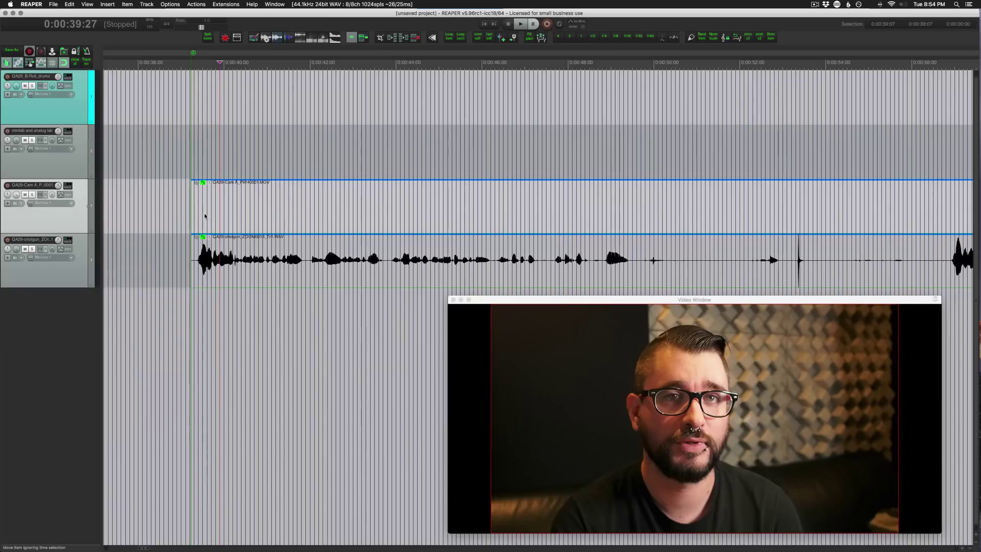
{"action": "left_click", "coordinate": [207, 218]}
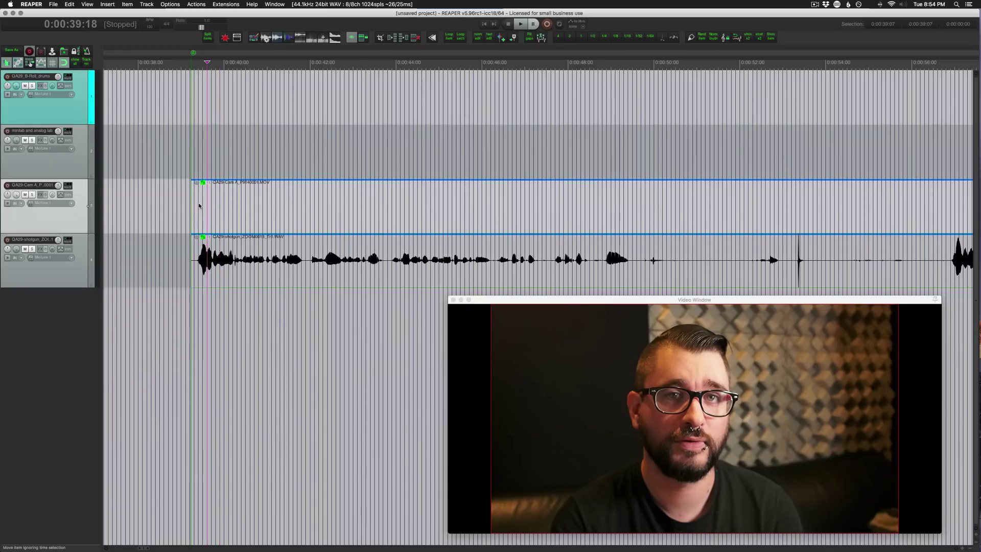
Step: Add the Video processor effect from All Plugins to the Cam A item's FX chain
{"action": "left_click", "coordinate": [205, 182]}
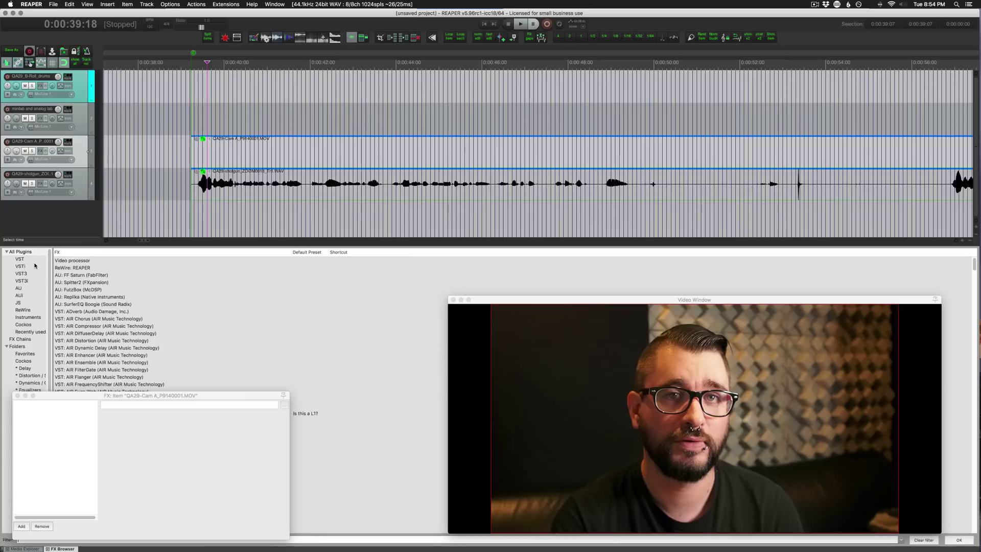
{"action": "left_click", "coordinate": [32, 252]}
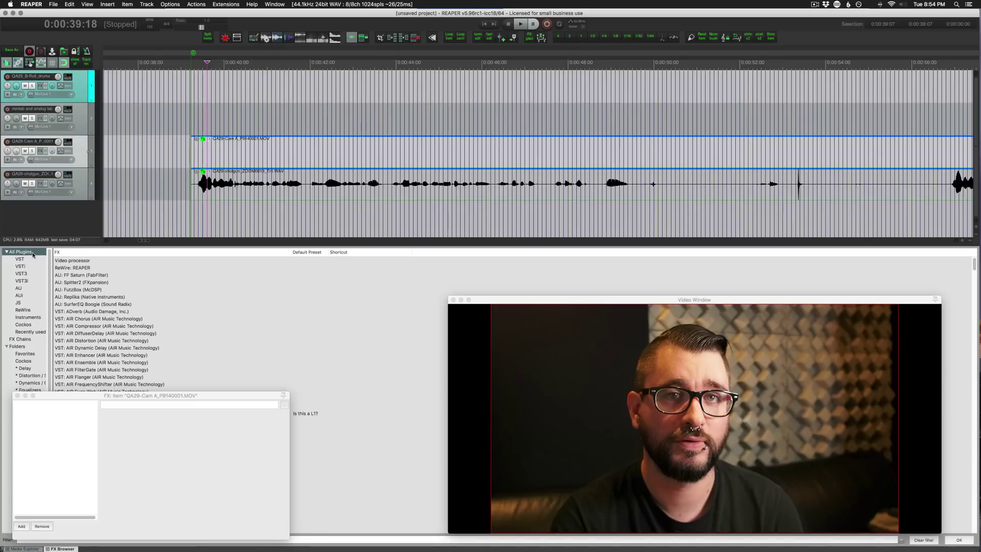
{"action": "left_click", "coordinate": [75, 261]}
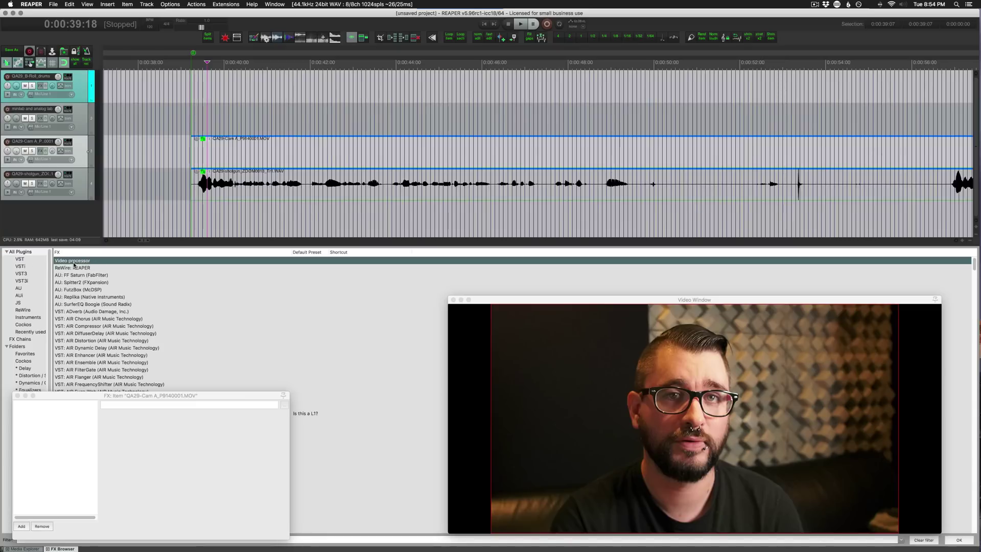
{"action": "double_click", "coordinate": [74, 261]}
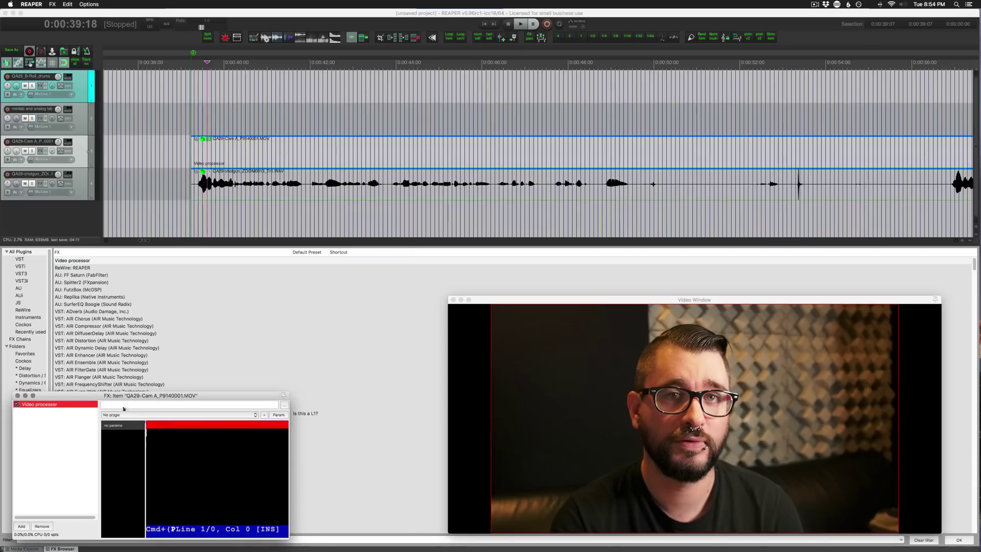
Step: Move and enlarge the FX window and open the Video processor preset list
{"action": "left_click_drag", "start_coordinate": [125, 397], "coordinate": [333, 99]}
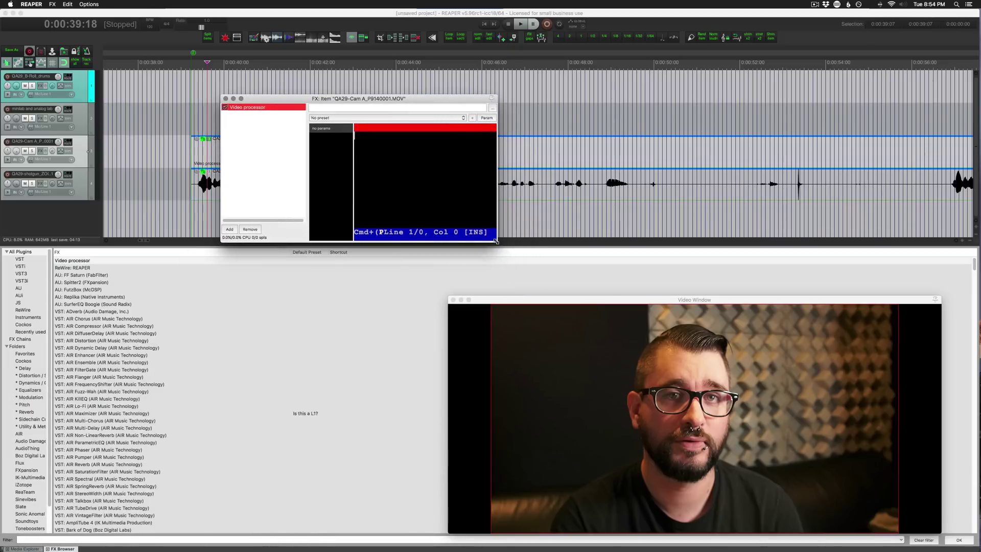
{"action": "left_click_drag", "start_coordinate": [496, 241], "coordinate": [636, 380]}
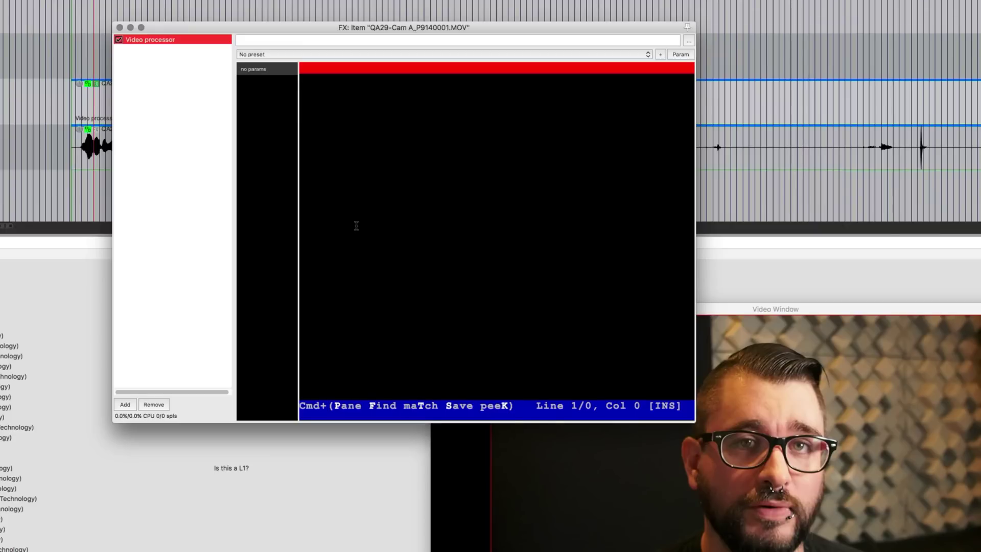
{"action": "left_click", "coordinate": [264, 55]}
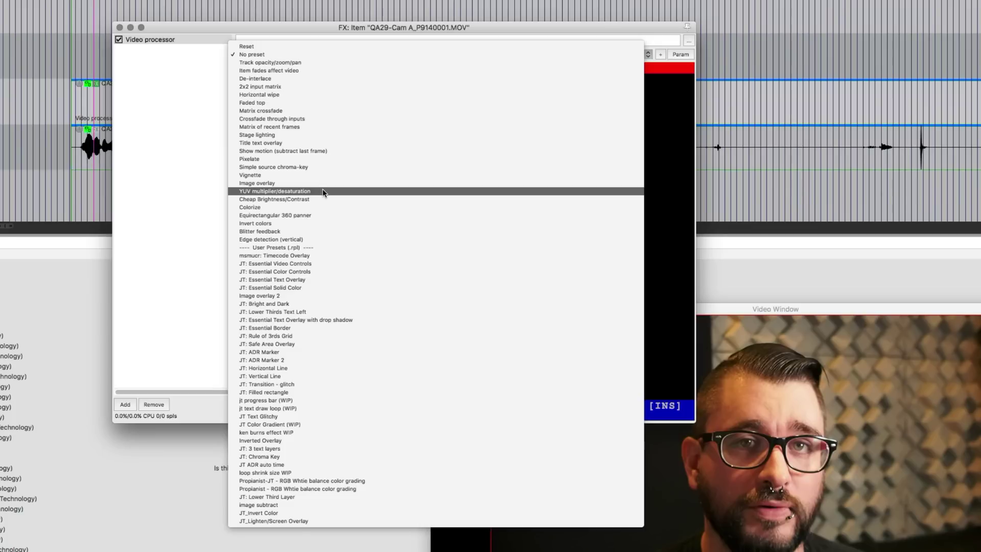
Step: Load the Cheap Brightness/Contrast preset on the item's Video processor
{"action": "left_click", "coordinate": [276, 199]}
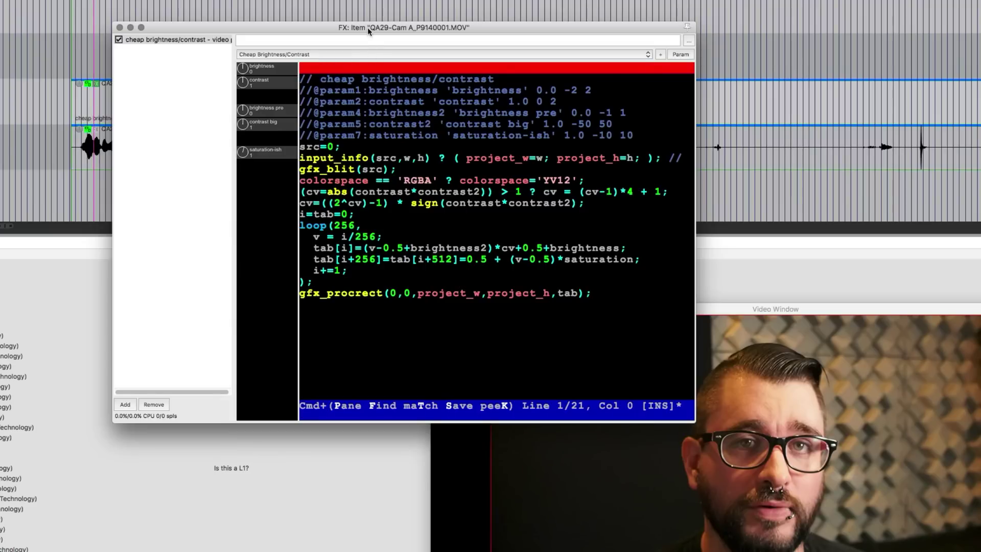
{"action": "left_click_drag", "start_coordinate": [369, 31], "coordinate": [224, 149]}
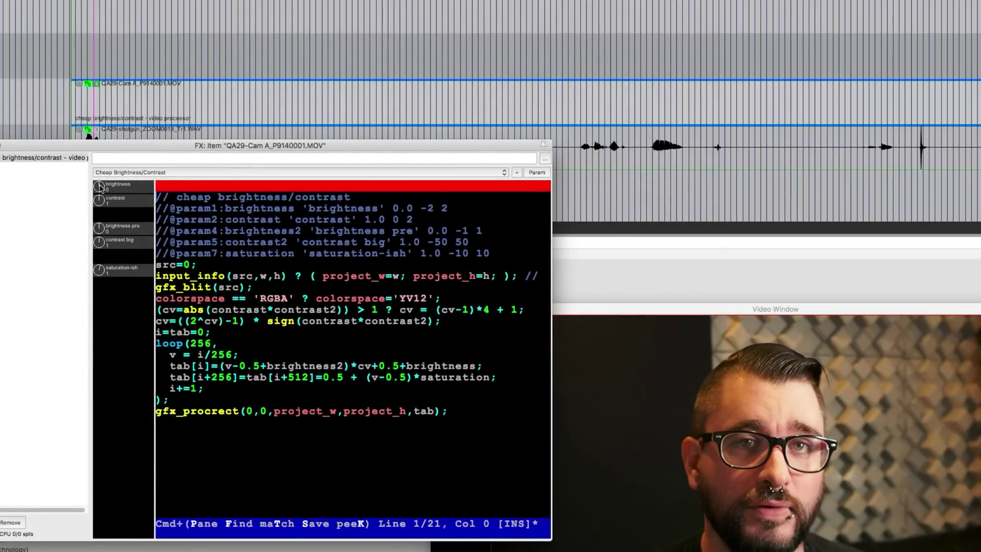
{"action": "scroll", "coordinate": [99, 187], "scroll_direction": "up", "scroll_amount": 3}
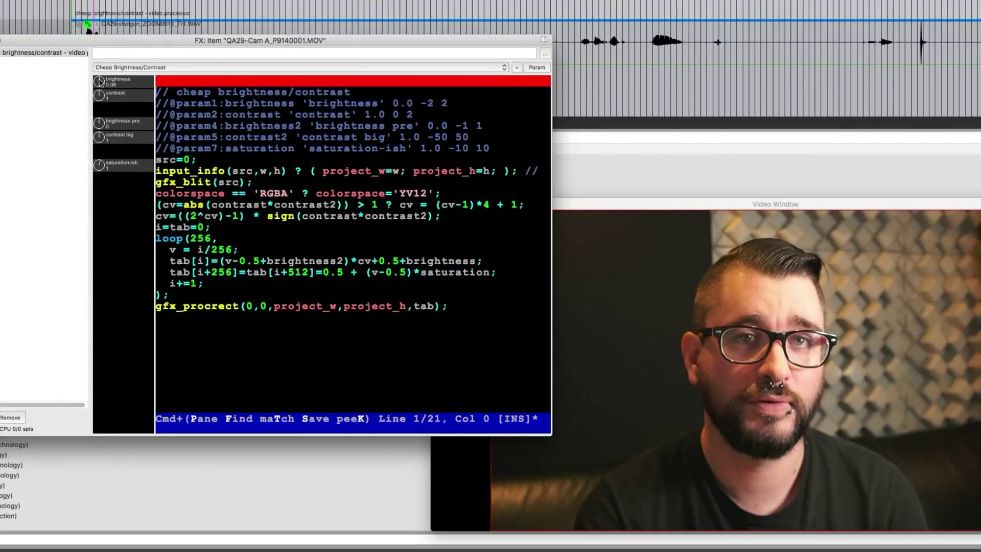
{"action": "scroll", "coordinate": [99, 81], "scroll_direction": "up", "scroll_amount": 1}
{"action": "scroll", "coordinate": [101, 95], "scroll_direction": "up", "scroll_amount": 2}
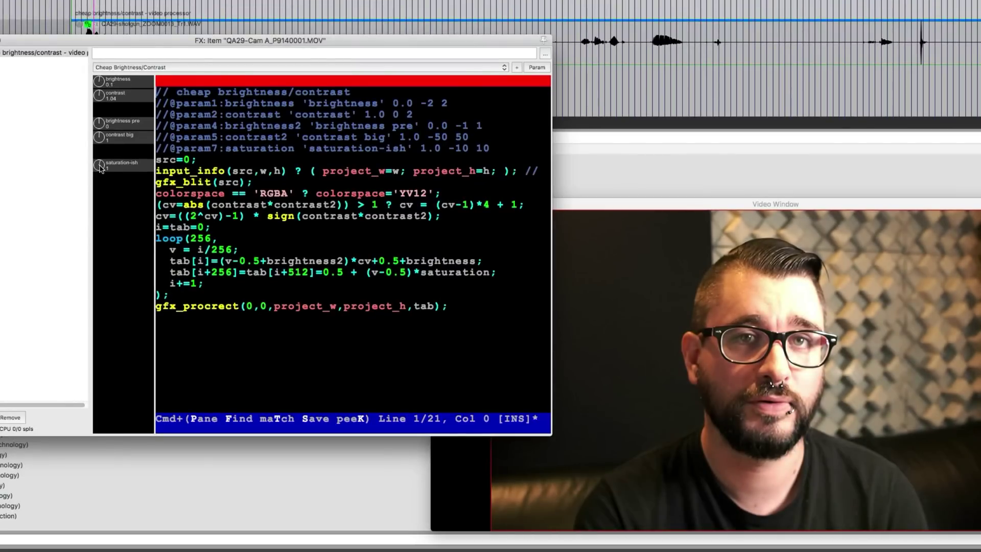
{"action": "scroll", "coordinate": [100, 170], "scroll_direction": "down", "scroll_amount": 4}
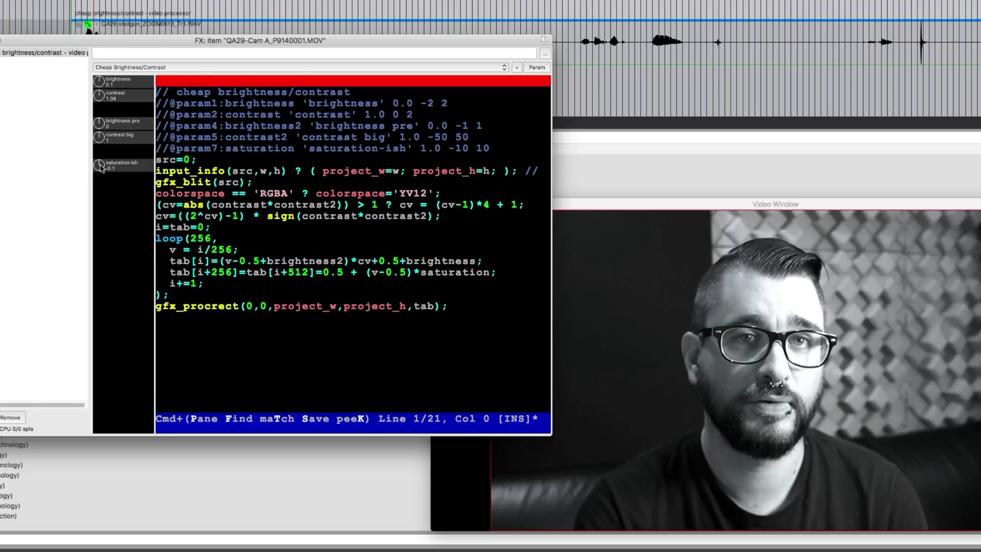
Step: Set saturation to -4.2 and brightness pre to -0.23 for a cyan tint
{"action": "left_click_drag", "start_coordinate": [101, 168], "coordinate": [102, 188]}
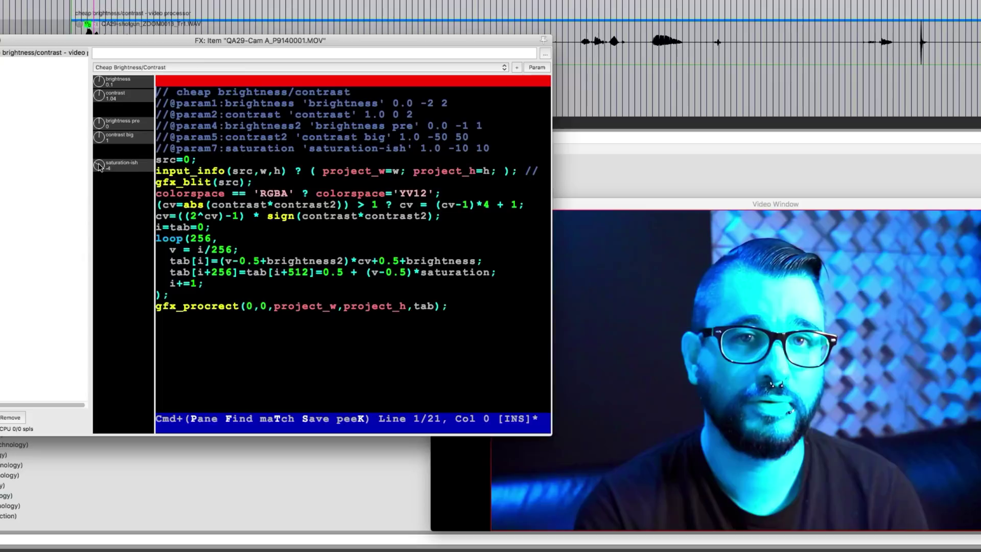
{"action": "left_click_drag", "start_coordinate": [101, 124], "coordinate": [102, 95]}
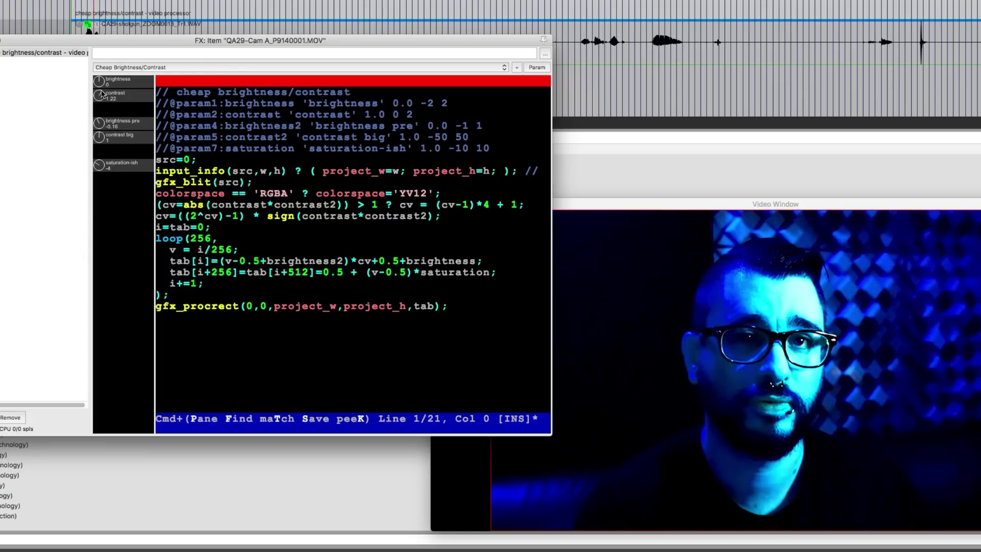
{"action": "left_click", "coordinate": [109, 67]}
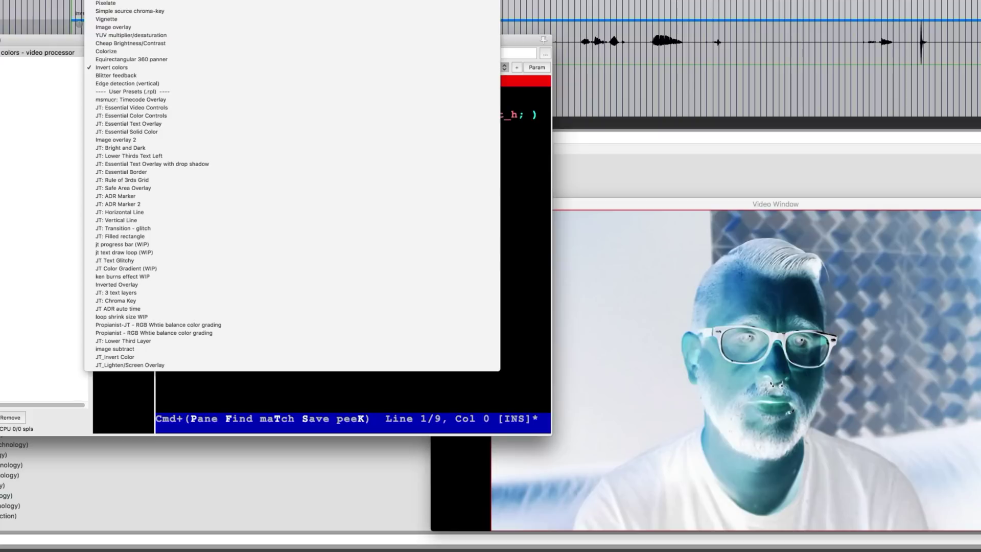
Step: Switch the item's video effect to the Pixelate preset, undoing an accidental split
{"action": "left_click", "coordinate": [149, 4]}
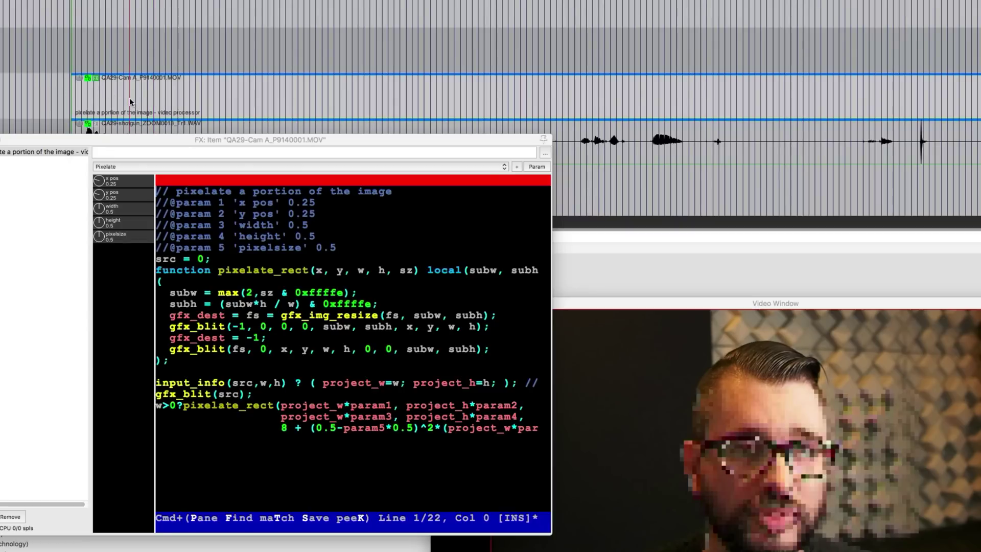
{"action": "key", "text": "s"}
{"action": "key", "text": "super+z"}
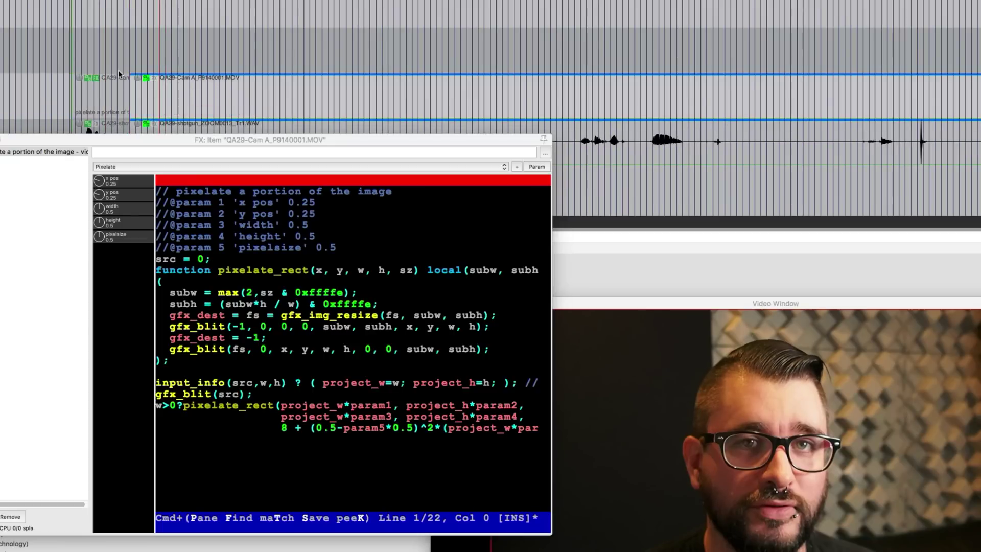
Step: Preview the pixelated item by moving the play position and selecting the grouped item pair
{"action": "left_click", "coordinate": [101, 66]}
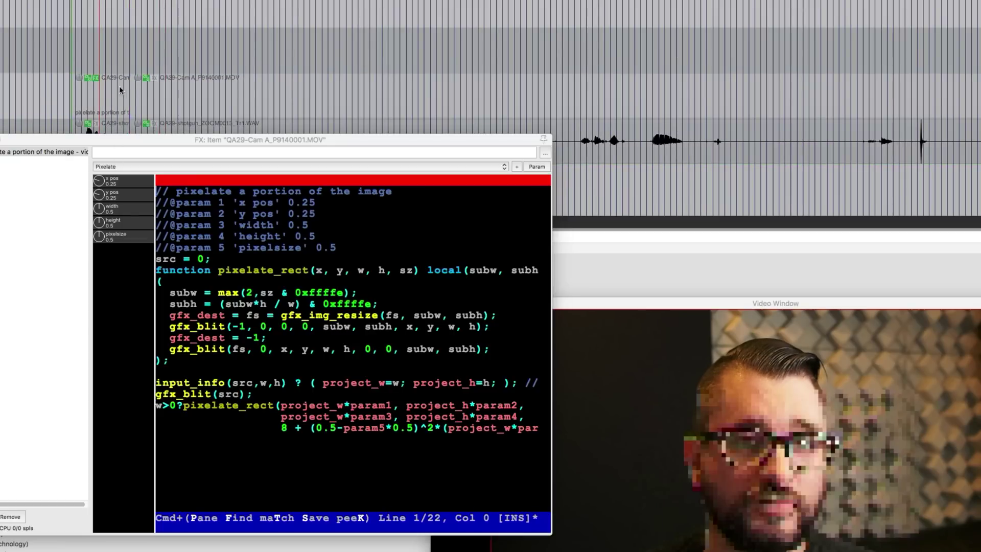
{"action": "left_click", "coordinate": [153, 96]}
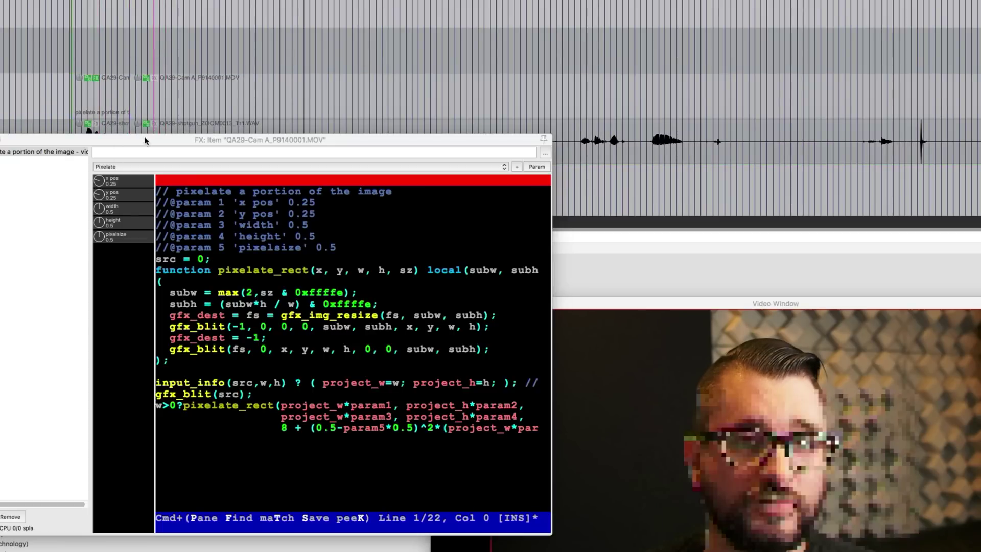
{"action": "left_click", "coordinate": [153, 96]}
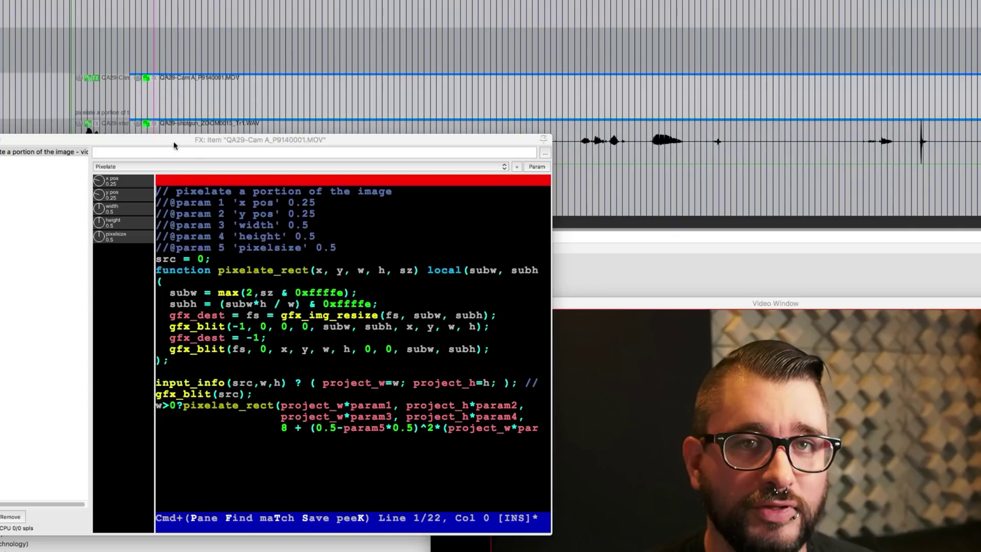
{"action": "left_click", "coordinate": [100, 94]}
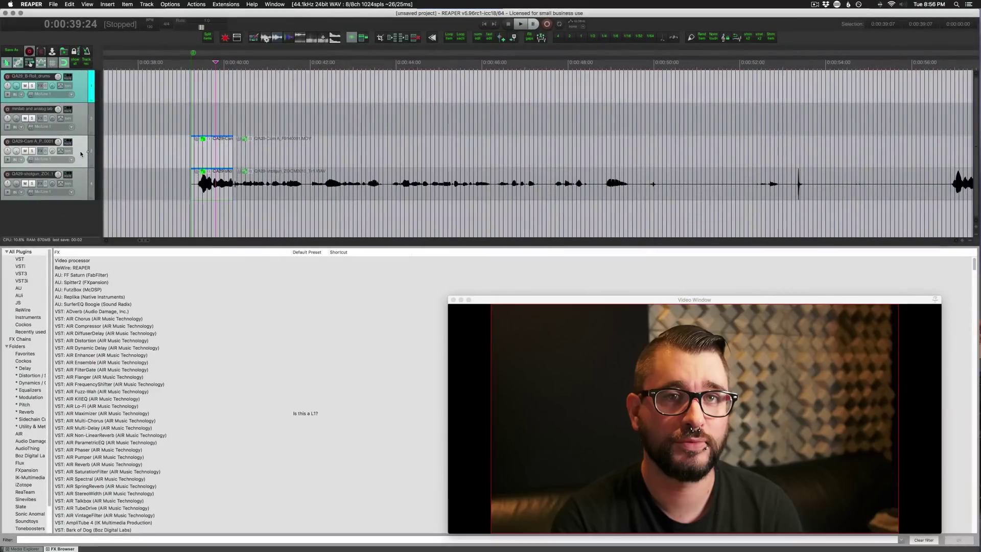
Step: Add a Video processor with the Stage lighting preset to the Cam A track's FX chain
{"action": "left_click", "coordinate": [41, 150]}
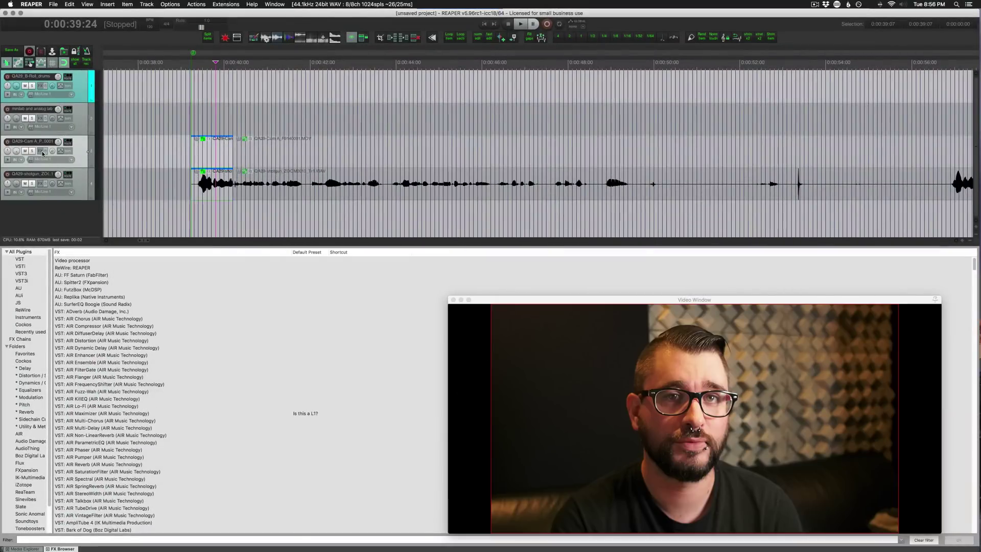
{"action": "double_click", "coordinate": [83, 261]}
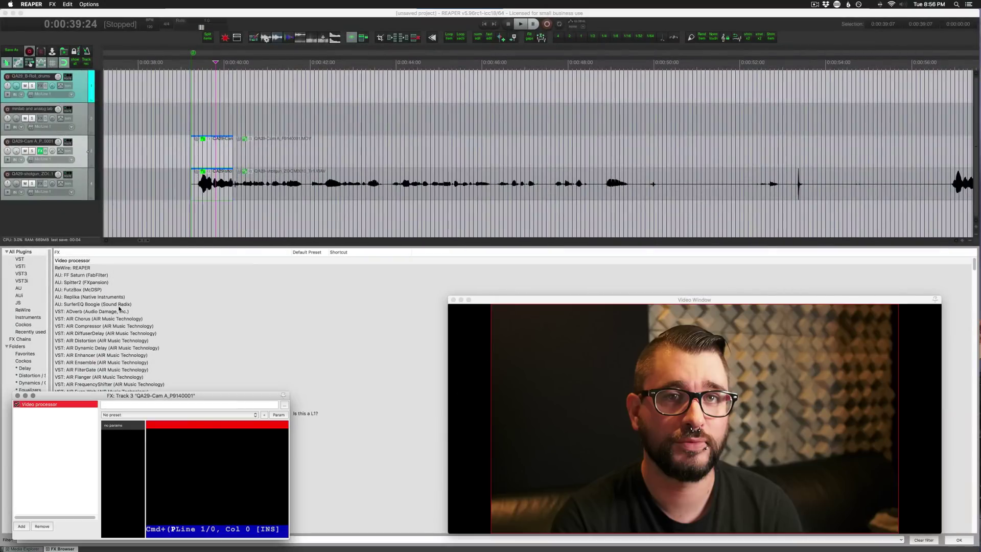
{"action": "left_click", "coordinate": [176, 415]}
{"action": "left_click_drag", "start_coordinate": [179, 405], "coordinate": [243, 252]}
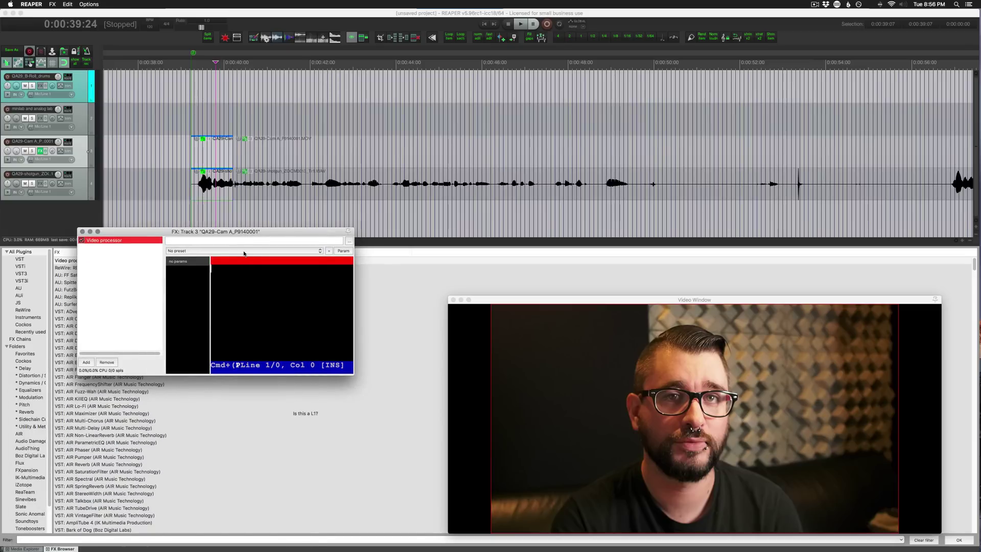
{"action": "left_click", "coordinate": [243, 251]}
{"action": "scroll", "coordinate": [265, 326], "scroll_direction": "down", "scroll_amount": 3}
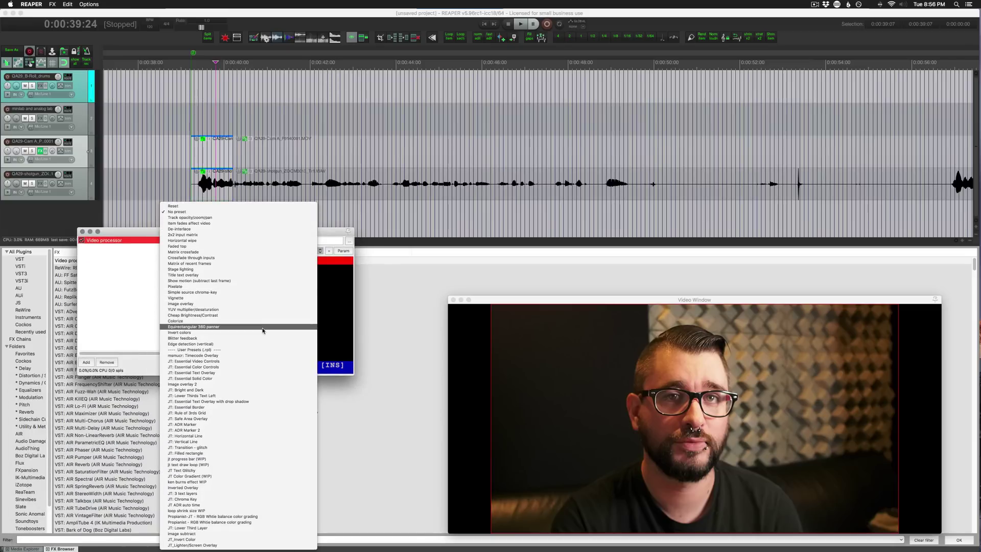
{"action": "left_click", "coordinate": [258, 269]}
Step: Preview the Stage lighting effect by moving the play position between 0:00:37:21 and 0:00:44:00
{"action": "left_click", "coordinate": [197, 125]}
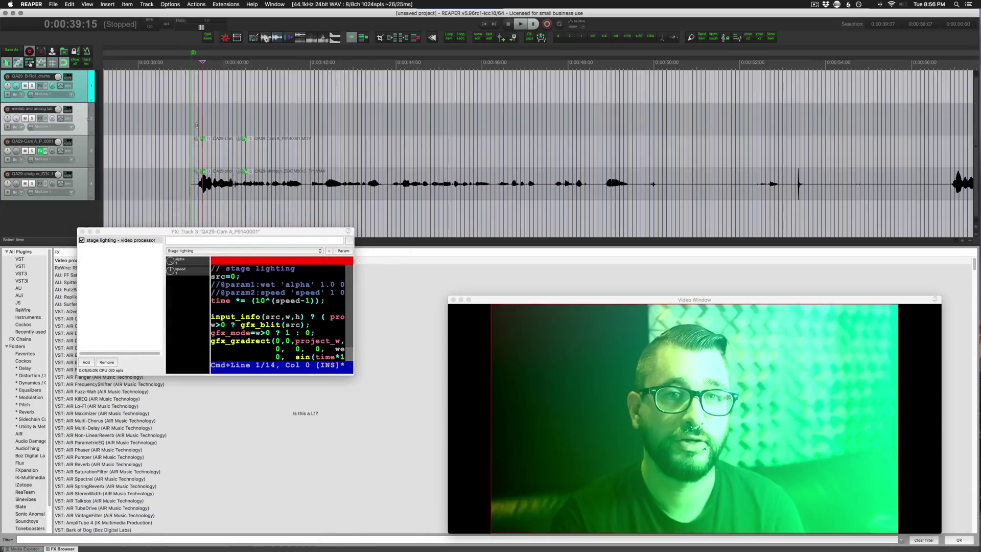
{"action": "left_click", "coordinate": [197, 125]}
{"action": "left_click", "coordinate": [395, 113]}
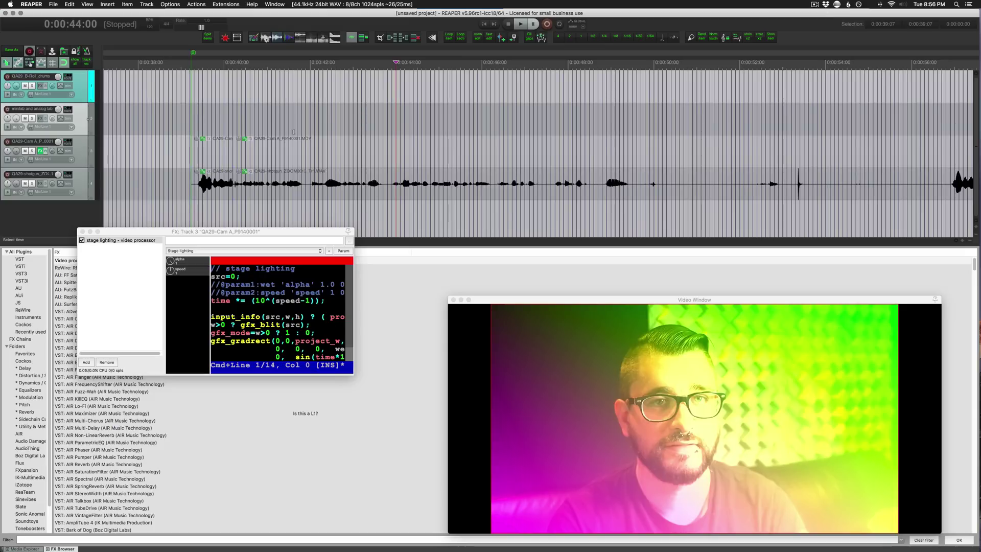
{"action": "left_click", "coordinate": [198, 125]}
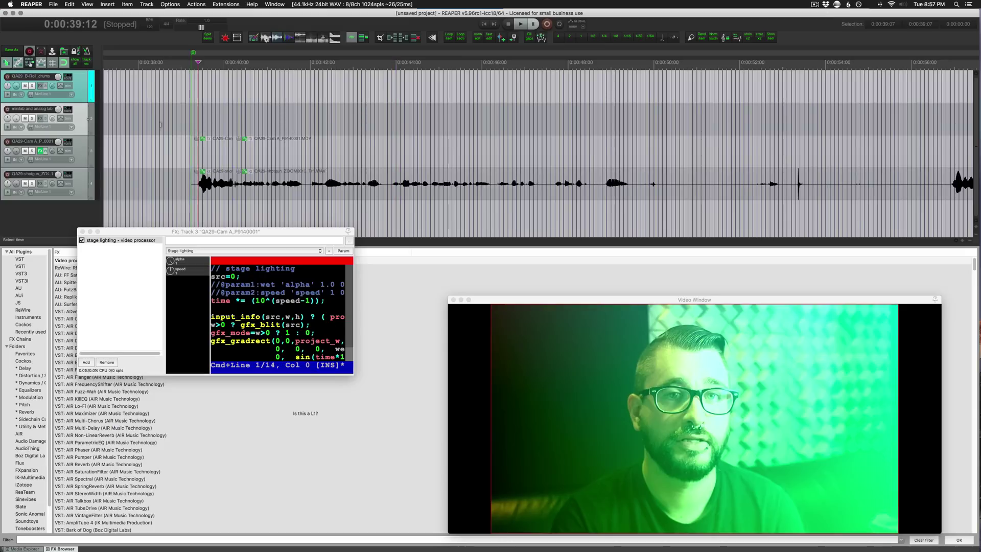
{"action": "left_click", "coordinate": [156, 125]}
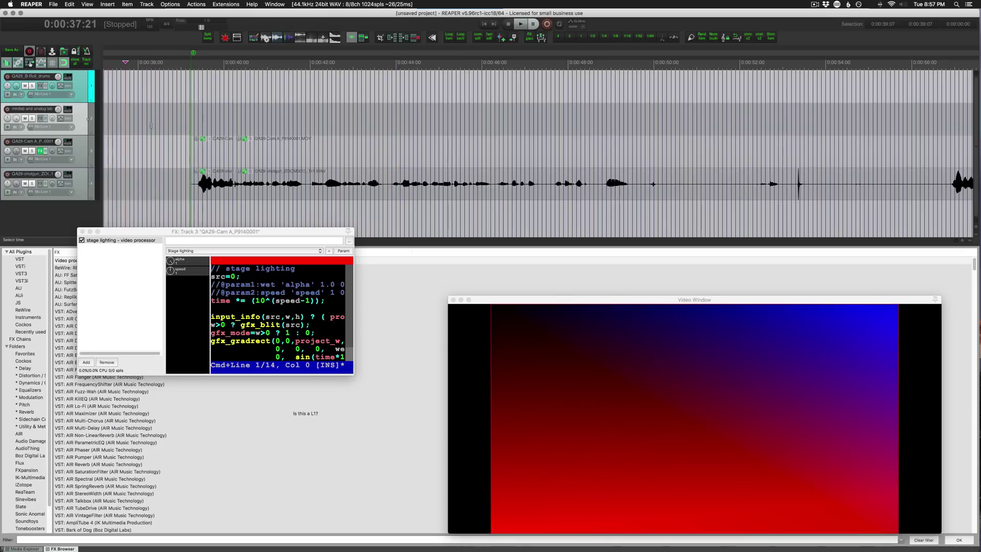
{"action": "left_click", "coordinate": [129, 121]}
{"action": "left_click", "coordinate": [125, 120]}
{"action": "left_click", "coordinate": [202, 123]}
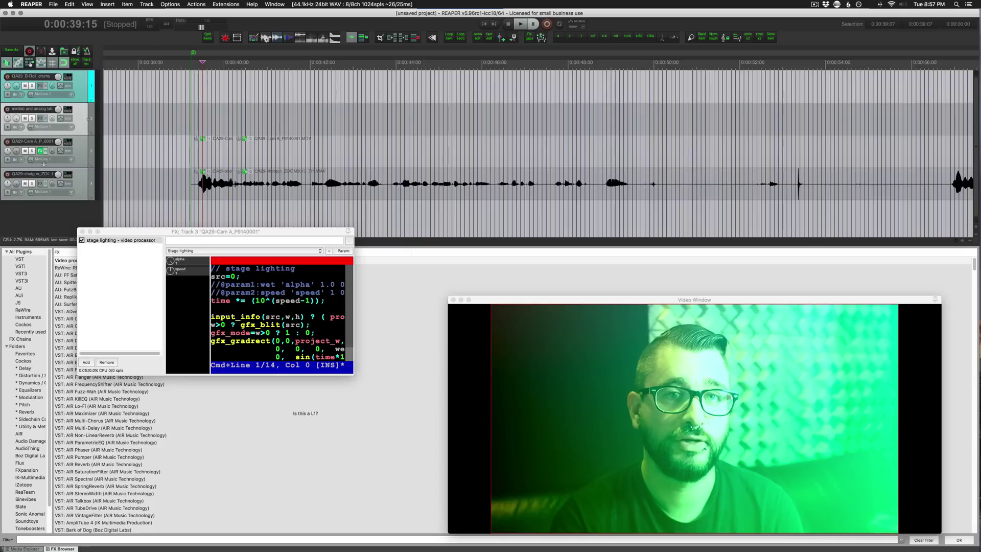
Step: Drag the Stage lighting processor from track 3's FX onto track 2 and reposition track 2's FX window
{"action": "left_click_drag", "start_coordinate": [39, 151], "coordinate": [48, 133]}
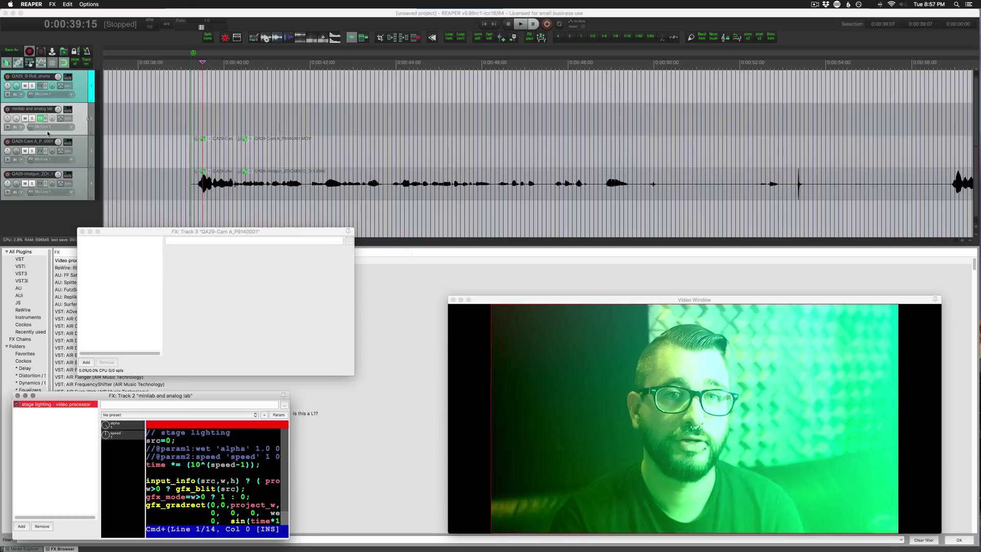
{"action": "left_click", "coordinate": [232, 120]}
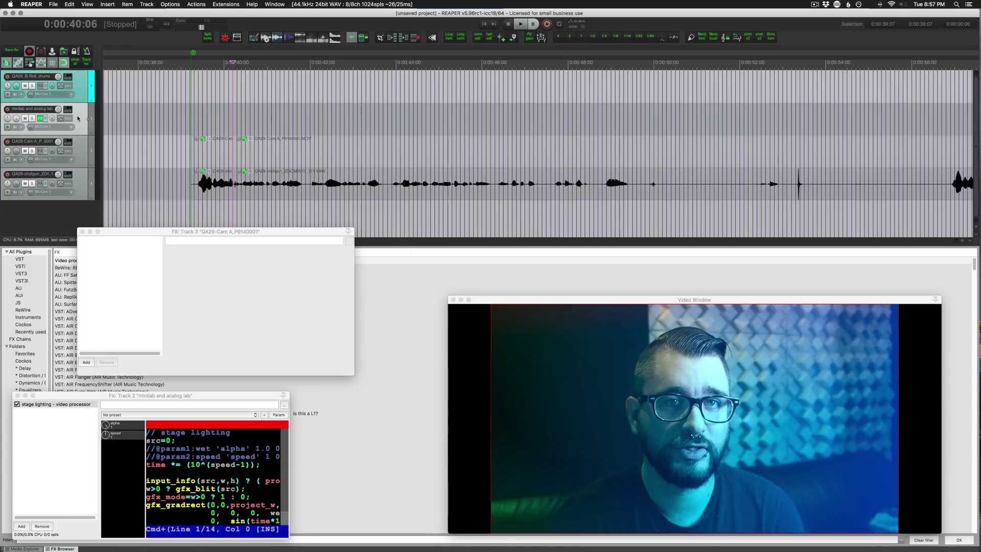
{"action": "left_click", "coordinate": [233, 162]}
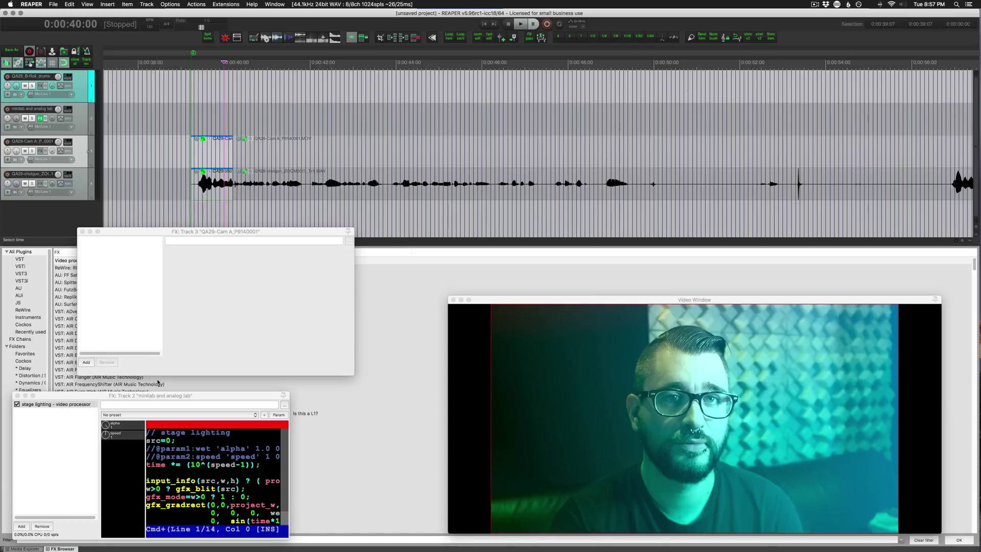
{"action": "left_click_drag", "start_coordinate": [152, 396], "coordinate": [176, 321]}
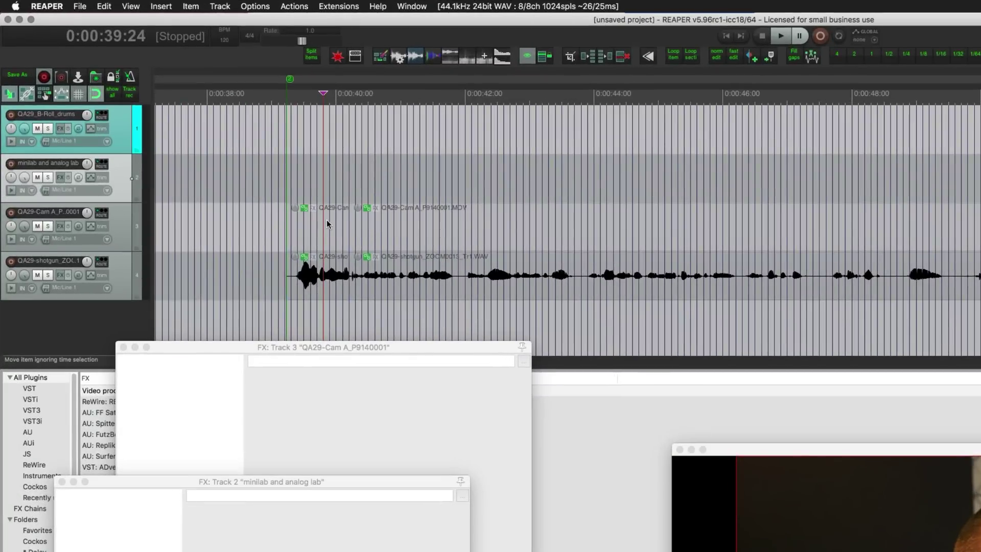
{"action": "left_click", "coordinate": [214, 146]}
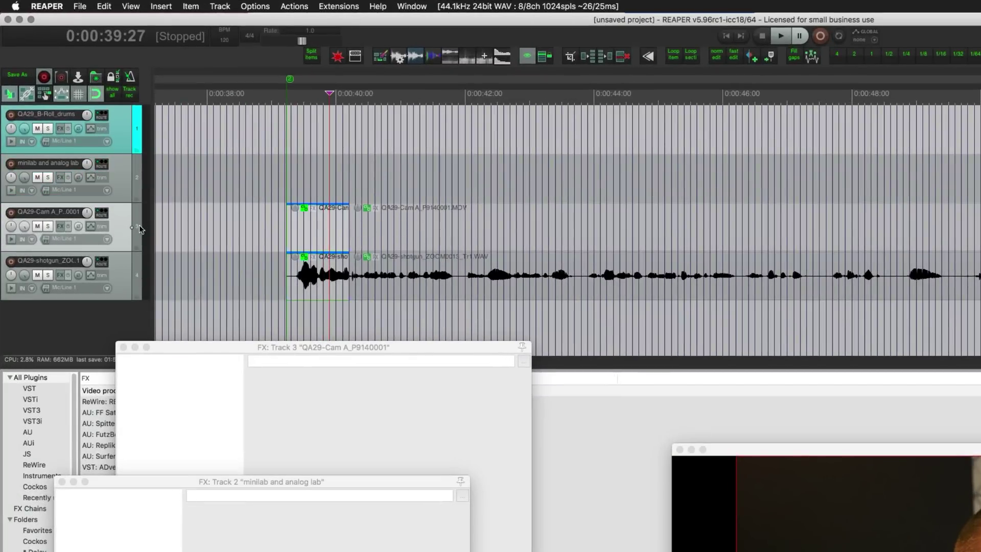
Step: Insert a new empty MIDI item on the minilab and analog lab track from 0:00:39:12 to 0:00:41:18
{"action": "left_click", "coordinate": [308, 173]}
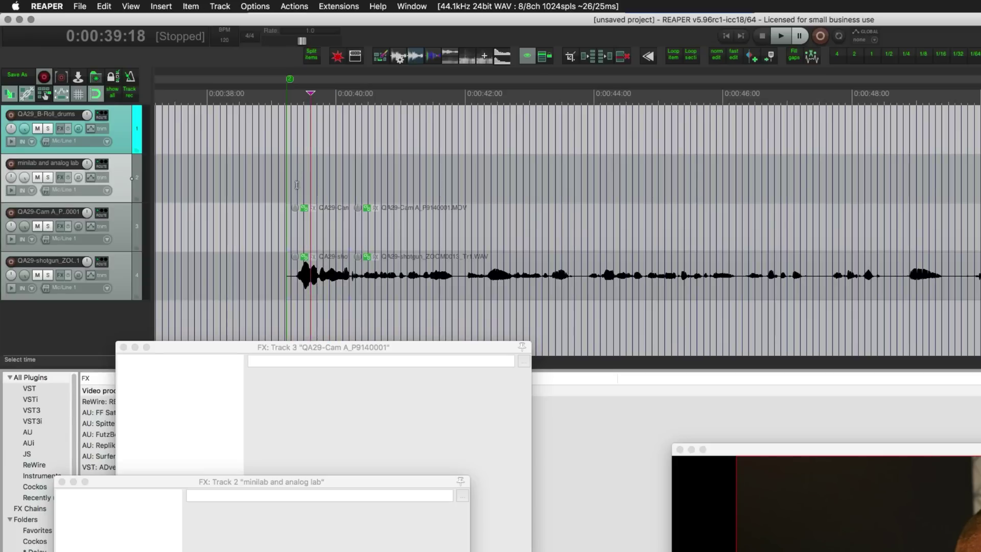
{"action": "left_click_drag", "start_coordinate": [297, 188], "coordinate": [438, 187]}
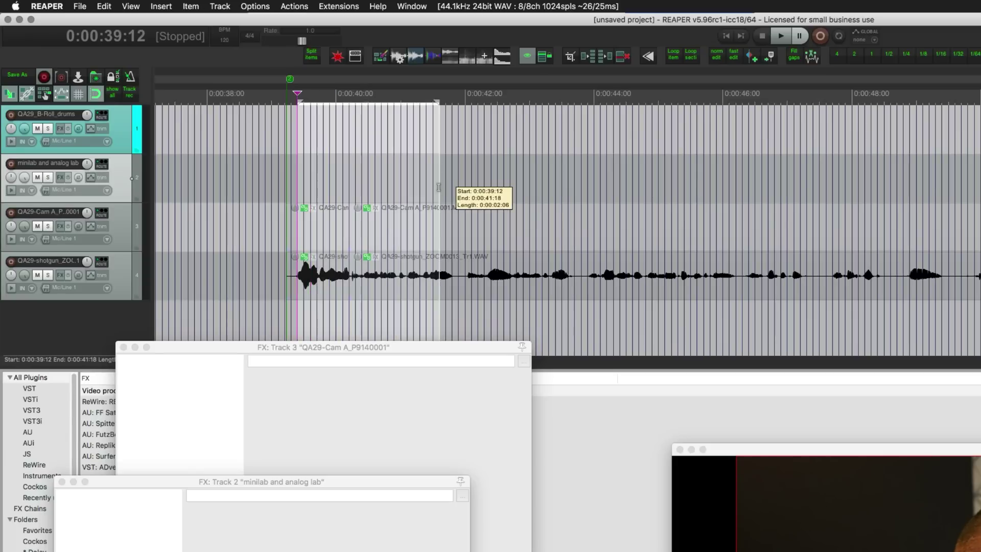
{"action": "left_click", "coordinate": [168, 5]}
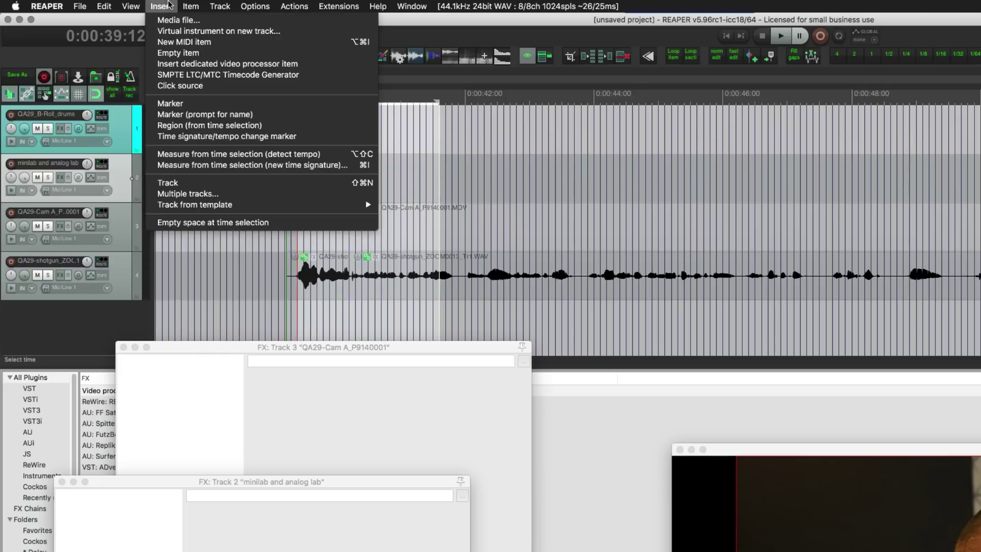
{"action": "left_click", "coordinate": [193, 42]}
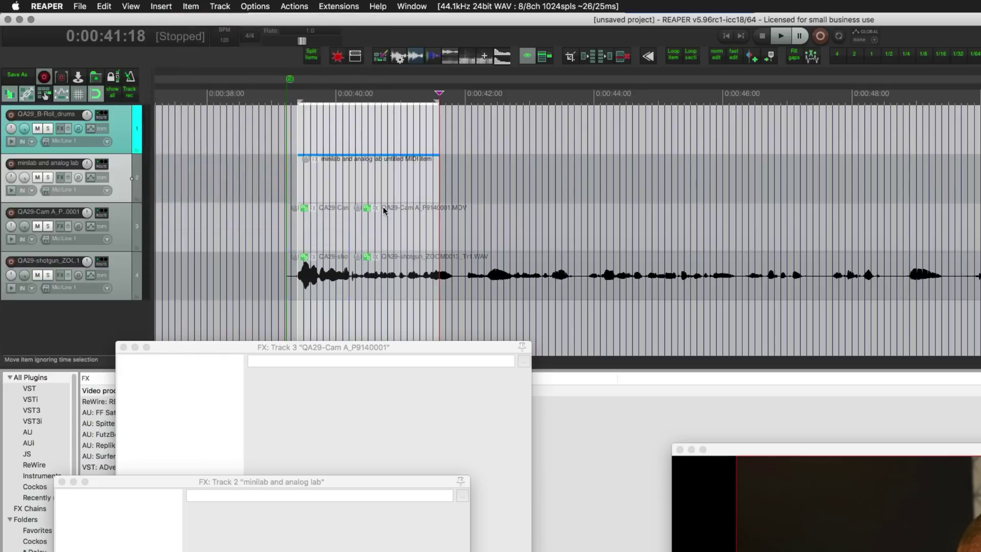
Step: Draw a copy of the MIDI item starting at 0:00:42:00, then select only the first item
{"action": "left_click", "coordinate": [445, 185]}
{"action": "left_click", "coordinate": [464, 184]}
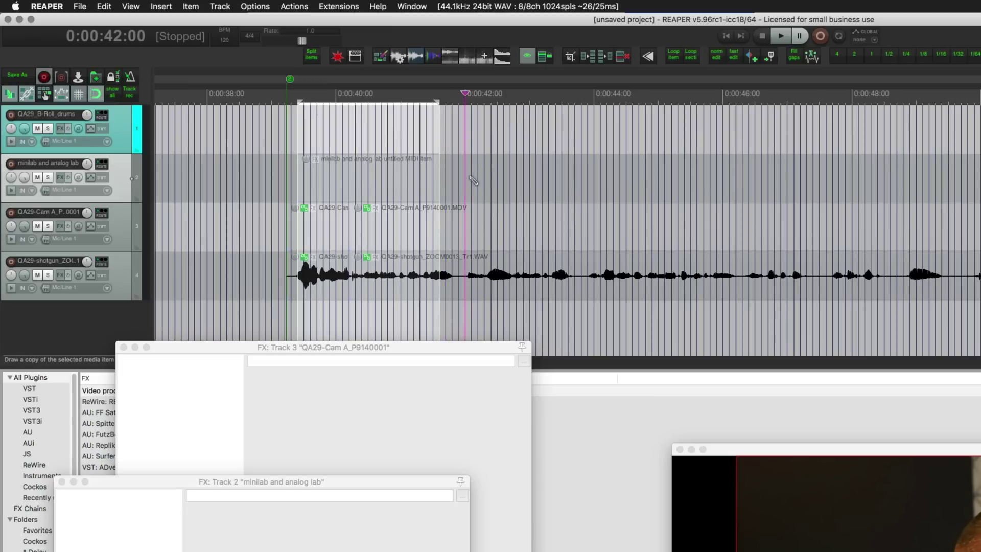
{"action": "left_click_drag", "start_coordinate": [472, 178], "coordinate": [659, 186]}
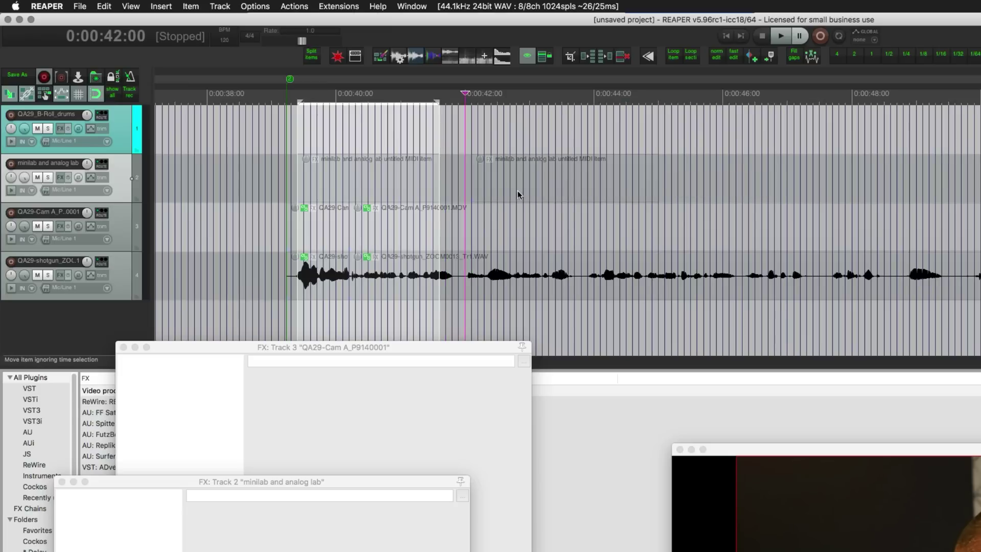
{"action": "left_click", "coordinate": [498, 199]}
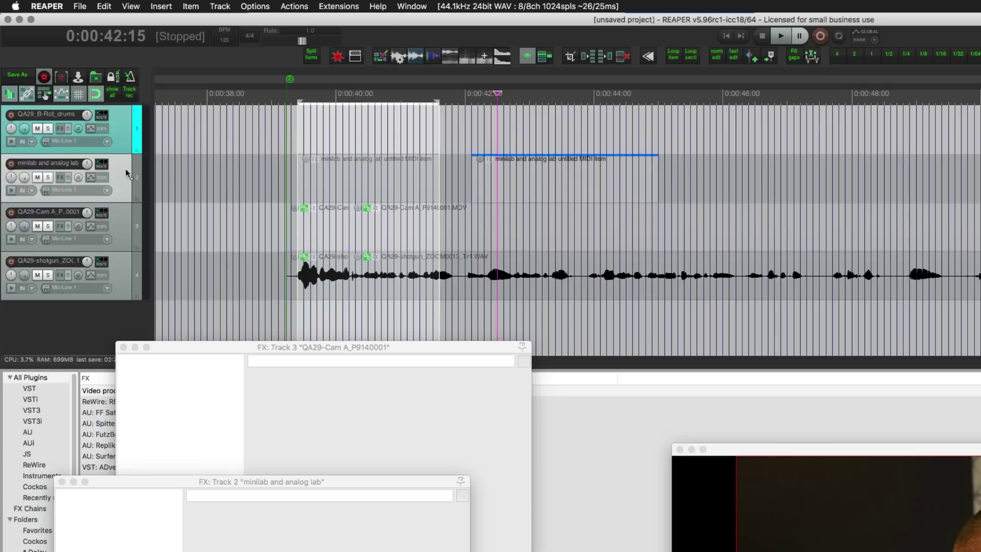
{"action": "double_click", "coordinate": [125, 167]}
{"action": "left_click", "coordinate": [342, 179]}
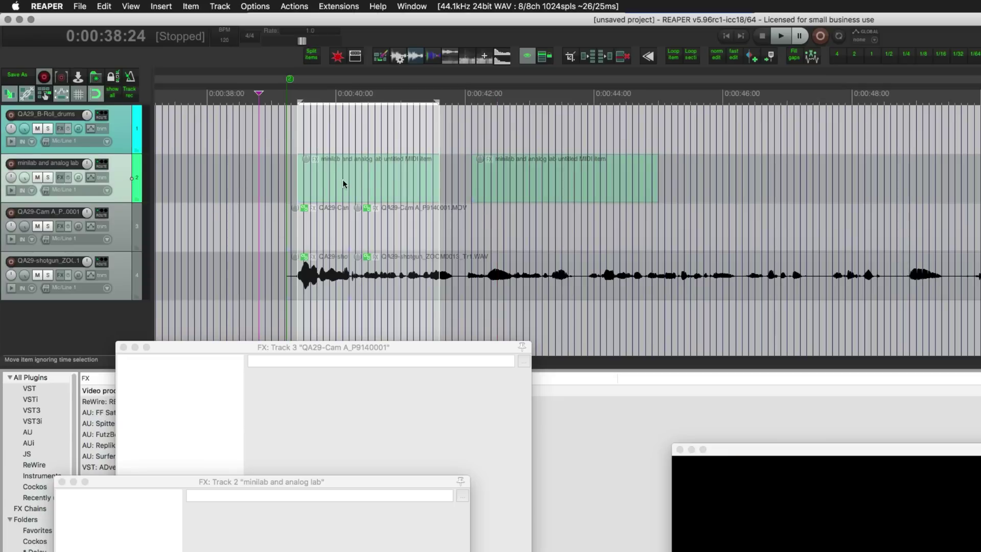
Step: Add a Video processor effect to the first MIDI item
{"action": "right_click", "coordinate": [316, 164]}
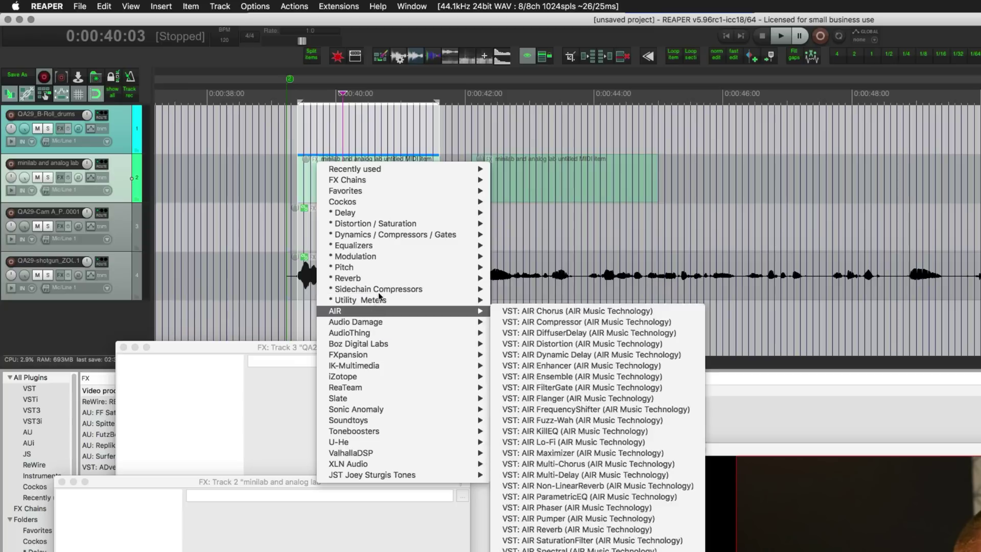
{"action": "mouse_move", "coordinate": [379, 299]}
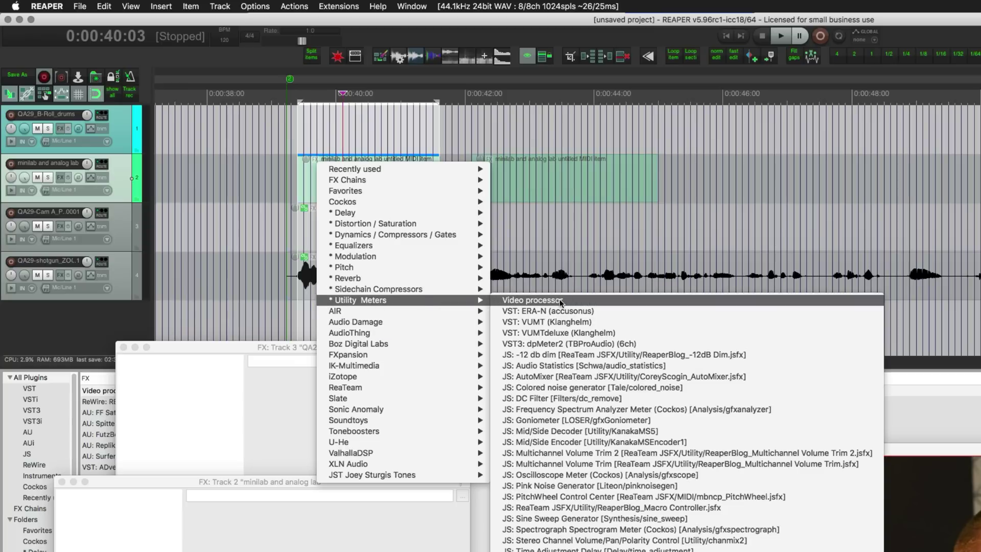
{"action": "left_click", "coordinate": [560, 301]}
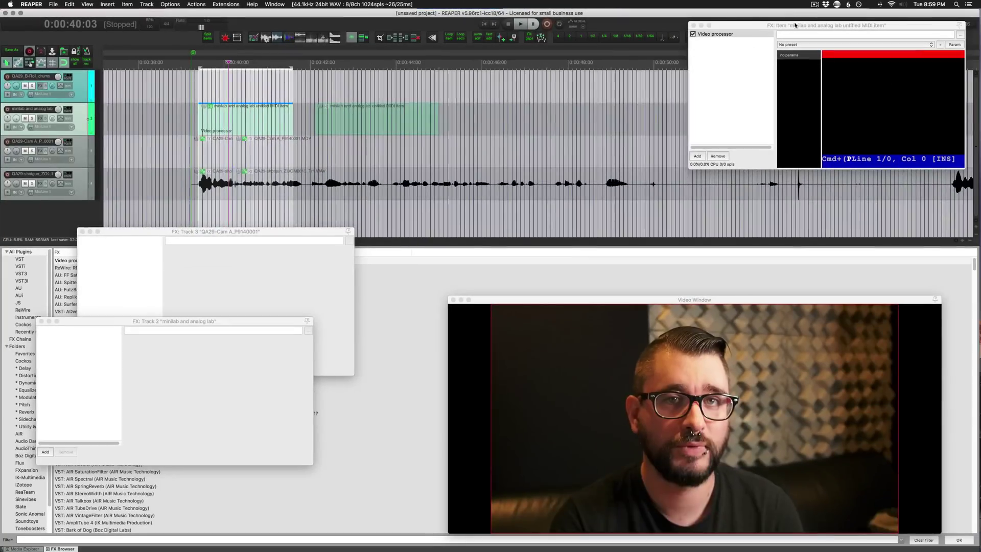
Step: Centre the Video processor window, set the edit position to 0:00:40:12, and show its preset list
{"action": "left_click_drag", "start_coordinate": [980, 60], "coordinate": [491, 301]}
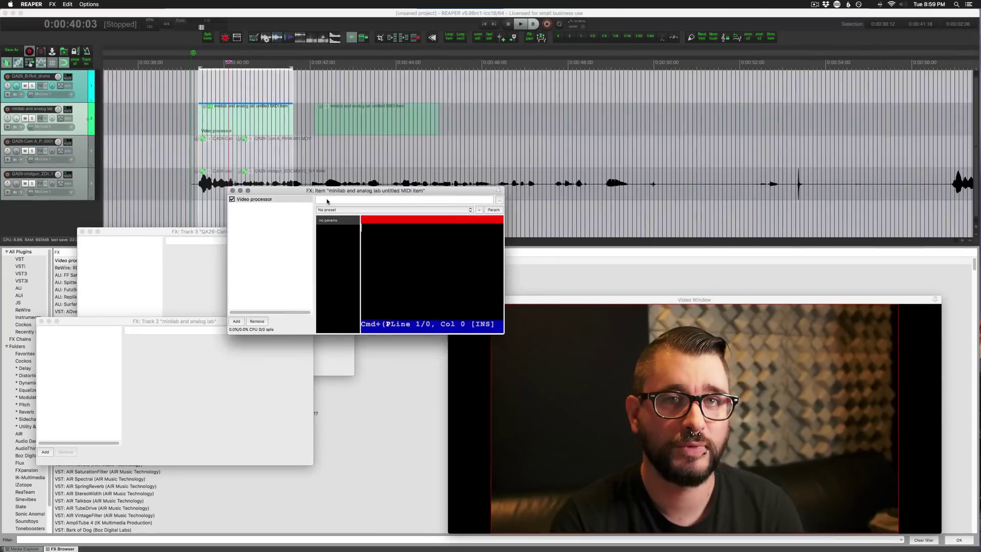
{"action": "left_click_drag", "start_coordinate": [327, 201], "coordinate": [276, 238]}
{"action": "left_click", "coordinate": [243, 118]}
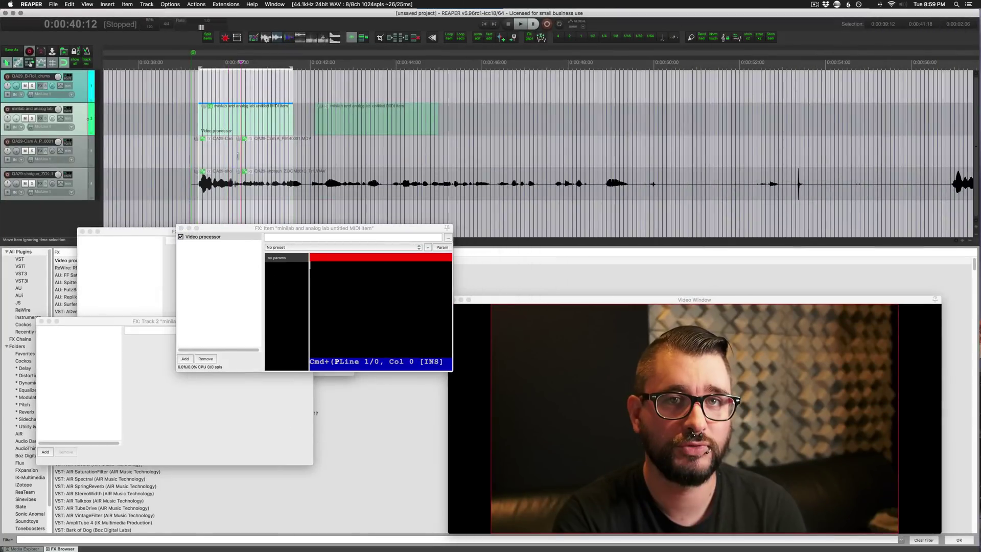
{"action": "left_click", "coordinate": [284, 248]}
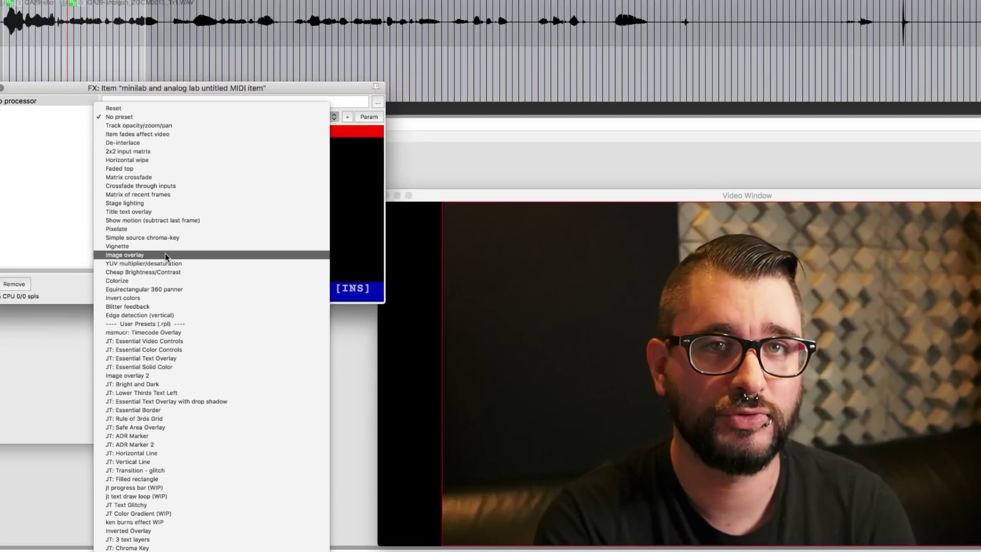
Step: Load the Title text overlay preset and change its text to 'new title'
{"action": "left_click", "coordinate": [144, 213]}
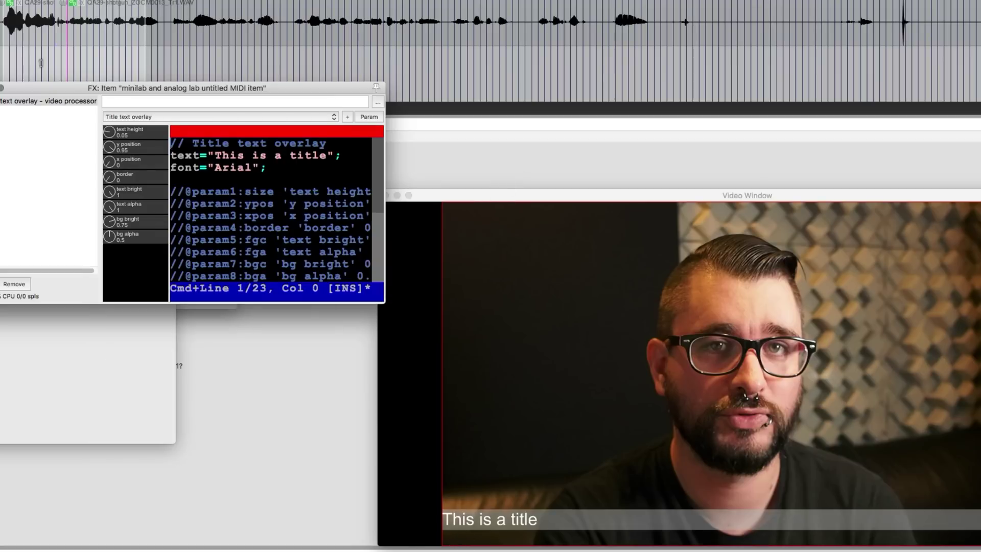
{"action": "left_click_drag", "start_coordinate": [215, 154], "coordinate": [327, 155]}
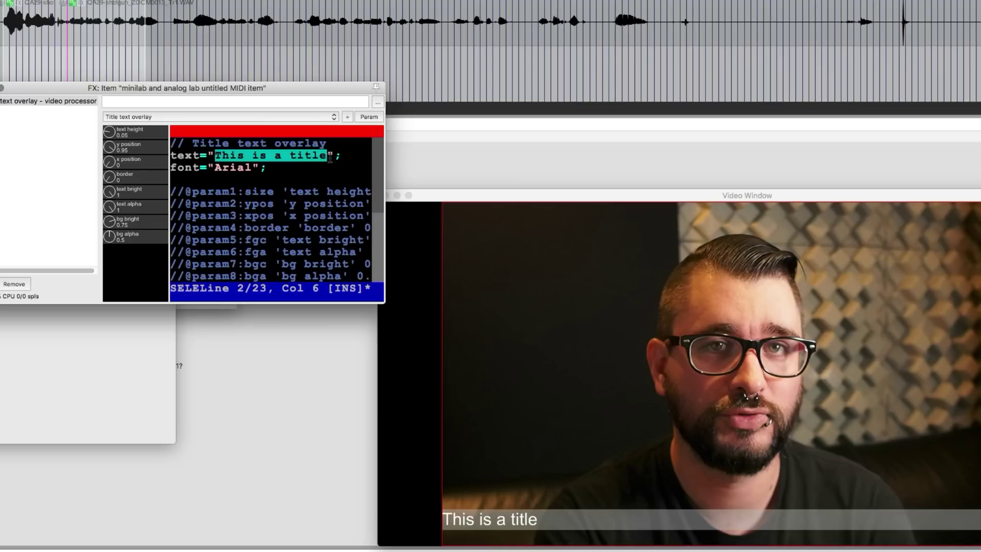
{"action": "type", "text": "new title"}
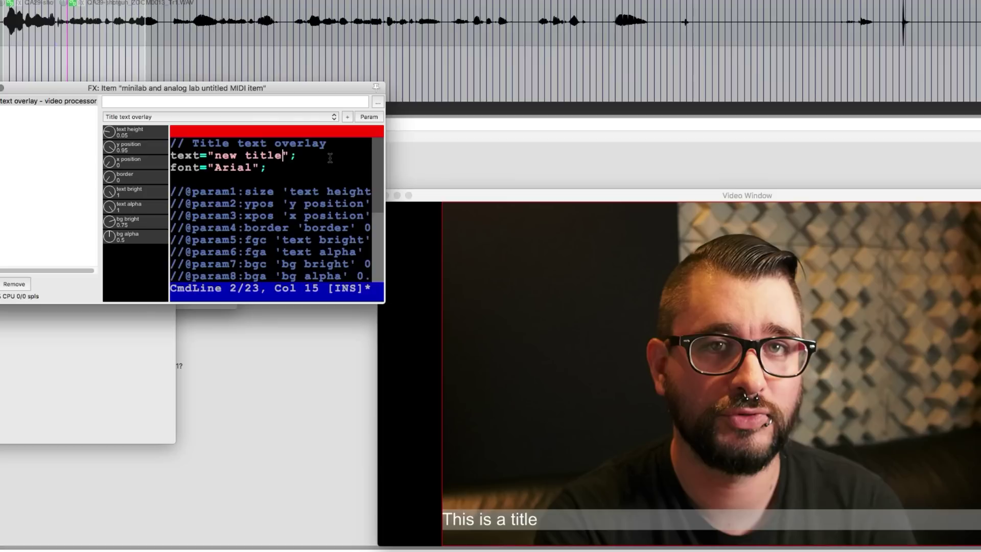
{"action": "key", "text": "ctrl+s"}
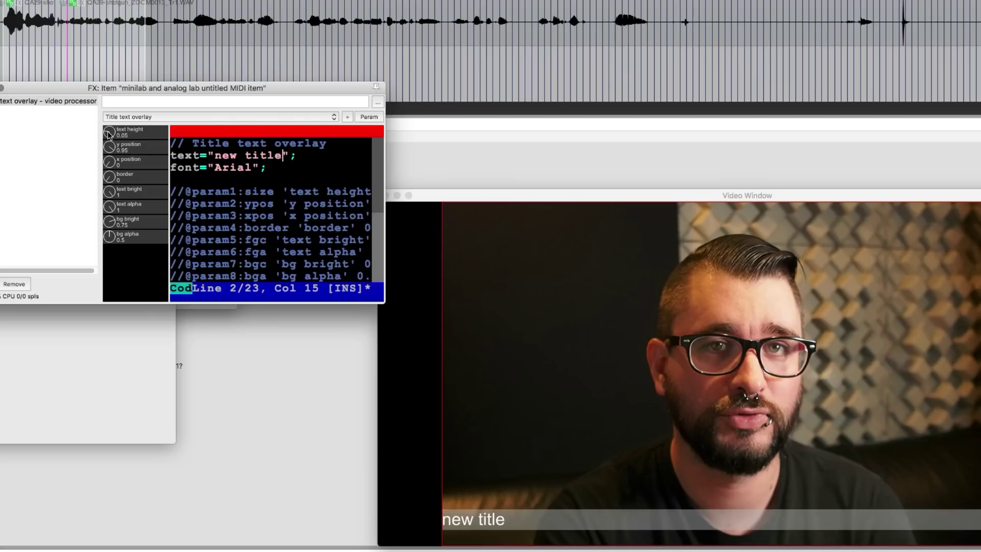
Step: Enlarge the title text, make its background bar taller, and fine-tune the bar's transparency
{"action": "mouse_move", "coordinate": [109, 135]}
{"action": "left_mouse_down"}
{"action": "mouse_move", "coordinate": [108, 124]}
{"action": "mouse_move", "coordinate": [113, 159]}
{"action": "mouse_move", "coordinate": [106, 136]}
{"action": "left_mouse_up"}
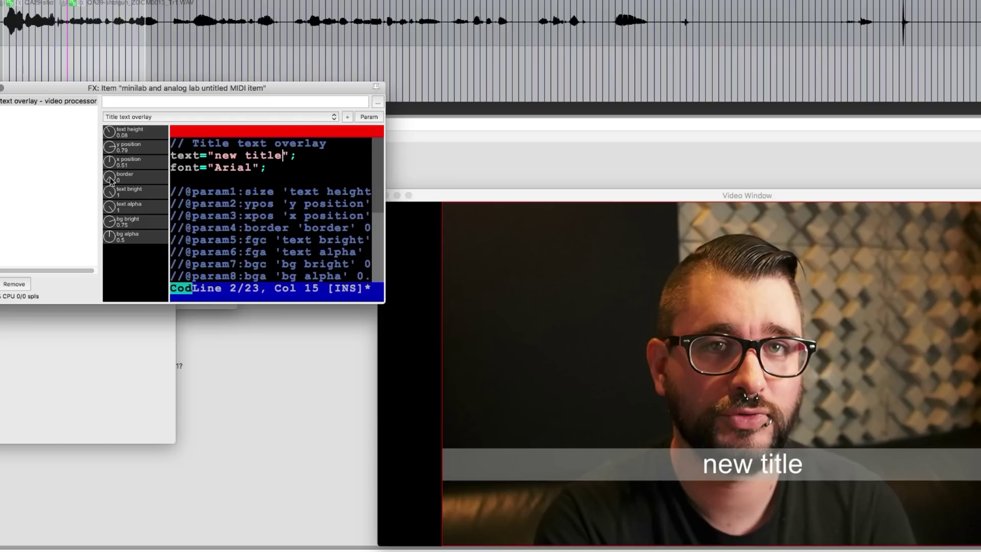
{"action": "left_click_drag", "start_coordinate": [110, 180], "coordinate": [113, 148]}
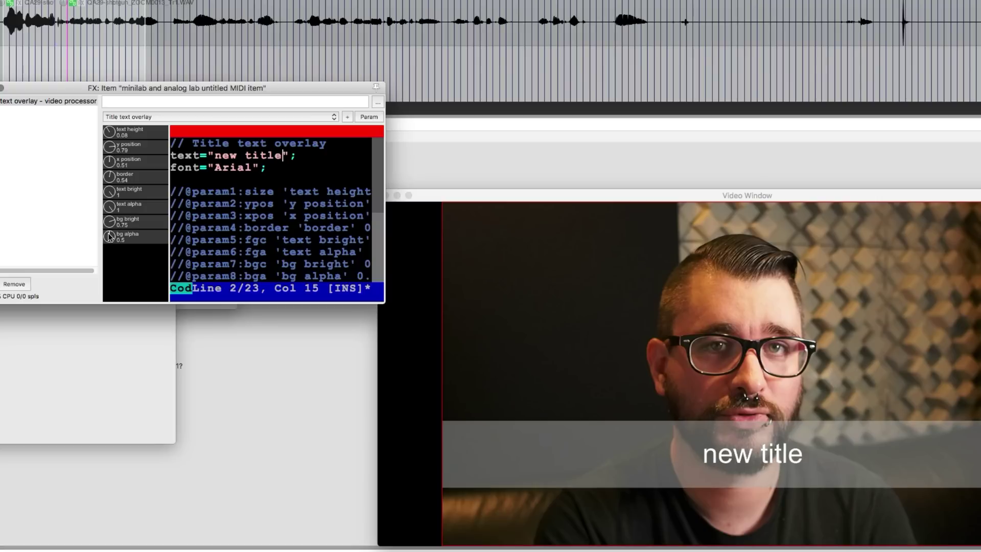
{"action": "left_click_drag", "start_coordinate": [109, 236], "coordinate": [113, 293]}
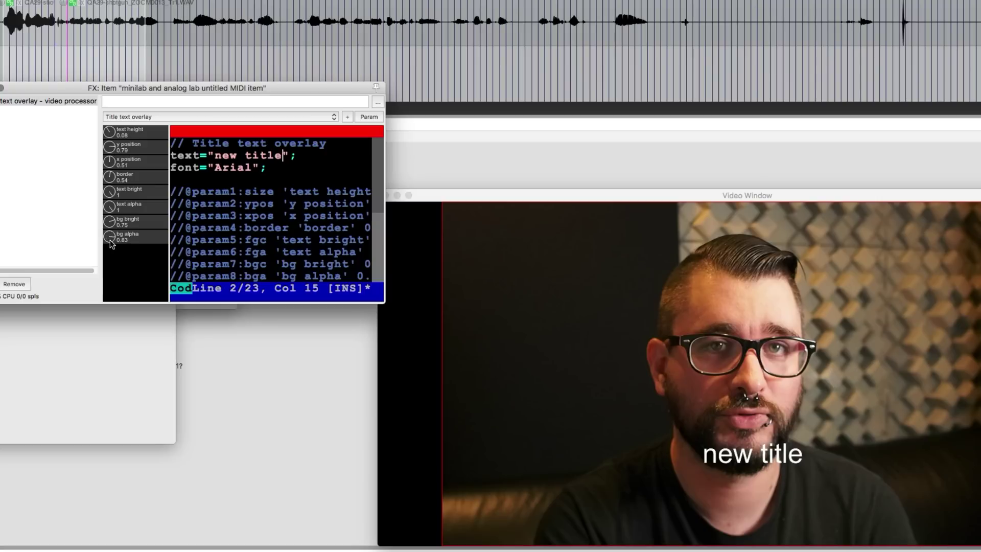
{"action": "mouse_move", "coordinate": [108, 240]}
{"action": "left_mouse_down"}
{"action": "mouse_move", "coordinate": [110, 266]}
{"action": "mouse_move", "coordinate": [107, 241]}
{"action": "left_mouse_up"}
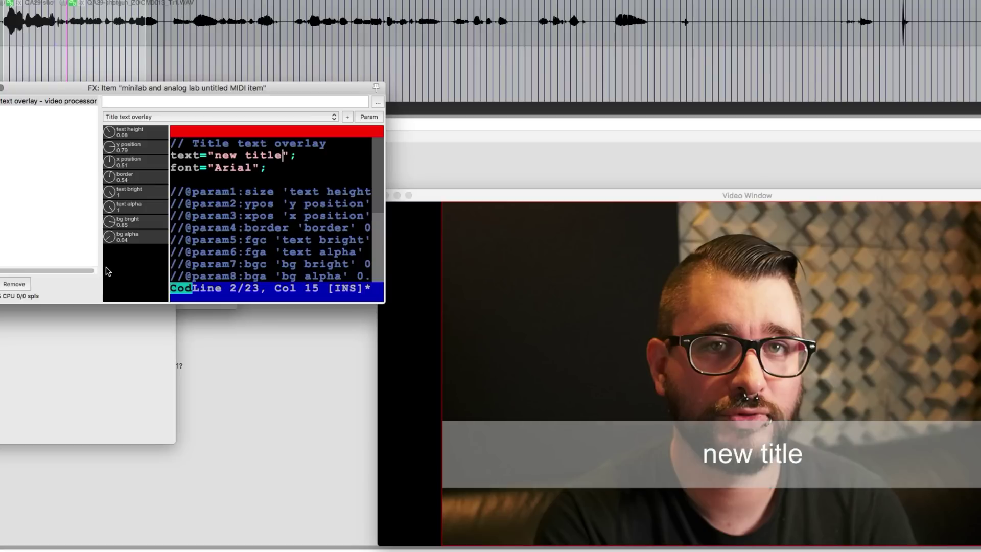
{"action": "left_click_drag", "start_coordinate": [106, 267], "coordinate": [123, 269]}
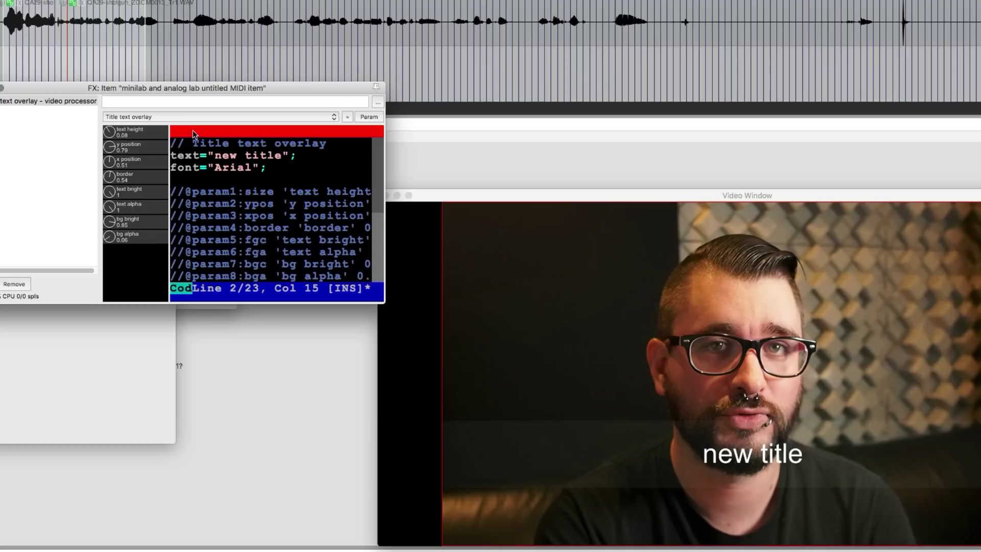
{"action": "left_click", "coordinate": [176, 117]}
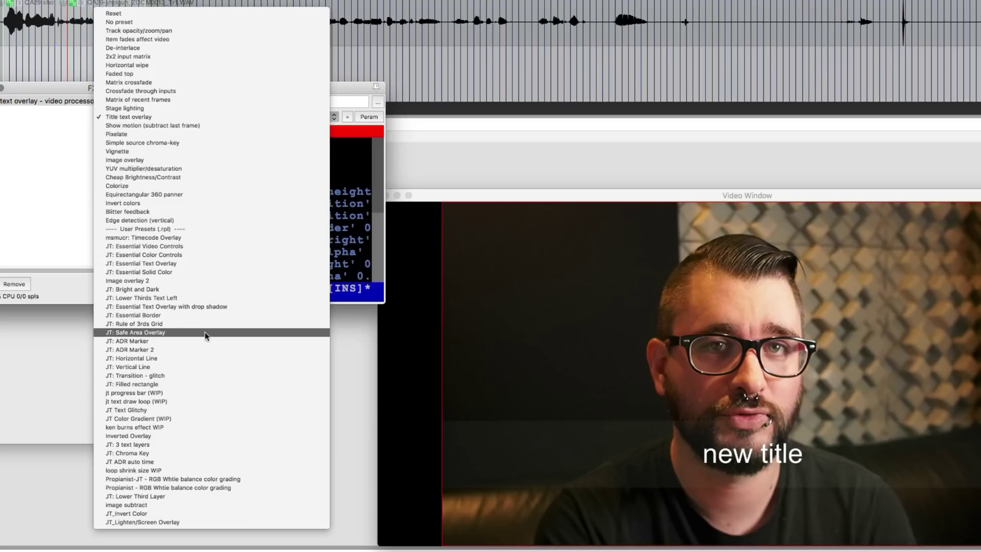
Step: Switch to the JT: Essential Text Overlay preset and move its text to Y position 0.95
{"action": "left_click", "coordinate": [183, 262]}
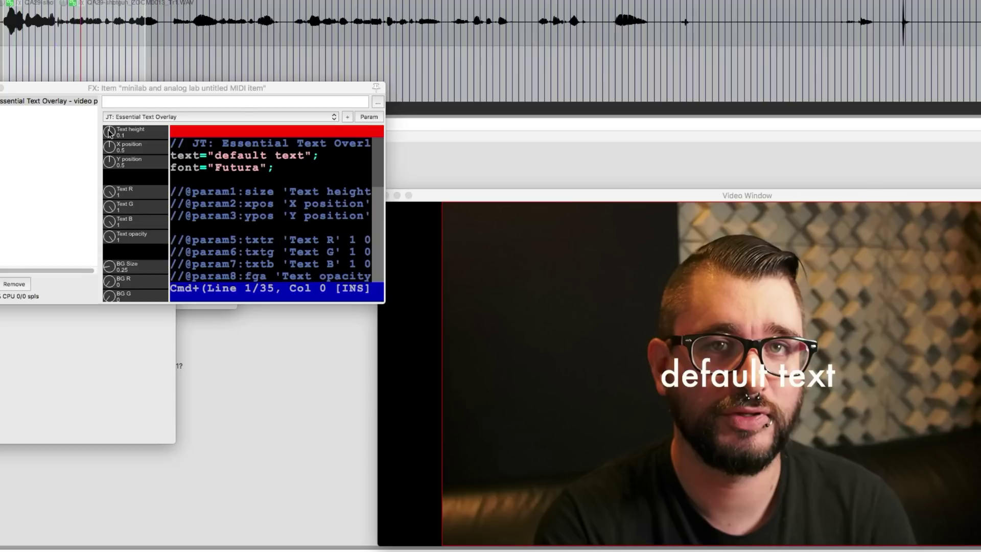
{"action": "left_click_drag", "start_coordinate": [110, 160], "coordinate": [112, 136]}
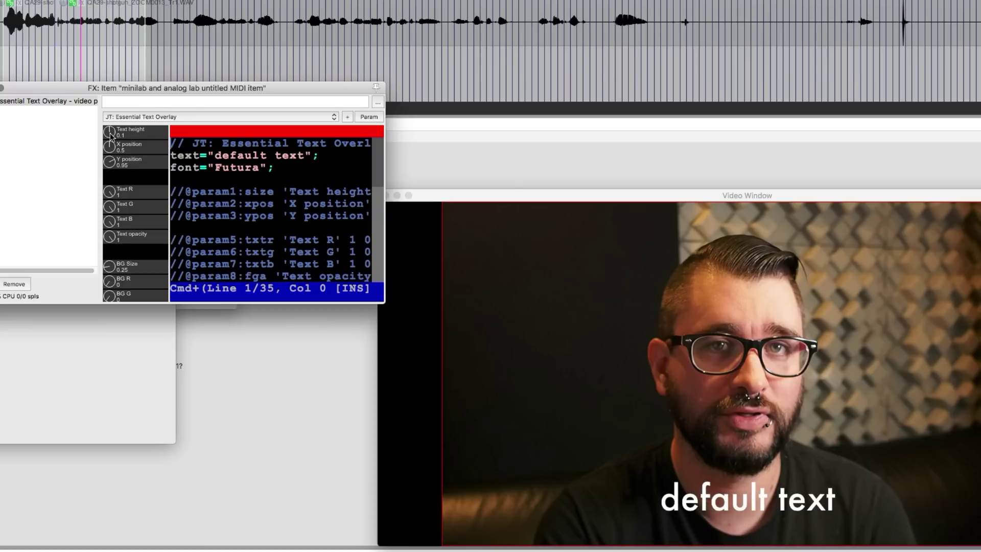
Step: Change the overlay font from Futura to helvetica and save the code
{"action": "left_click_drag", "start_coordinate": [215, 167], "coordinate": [262, 169]}
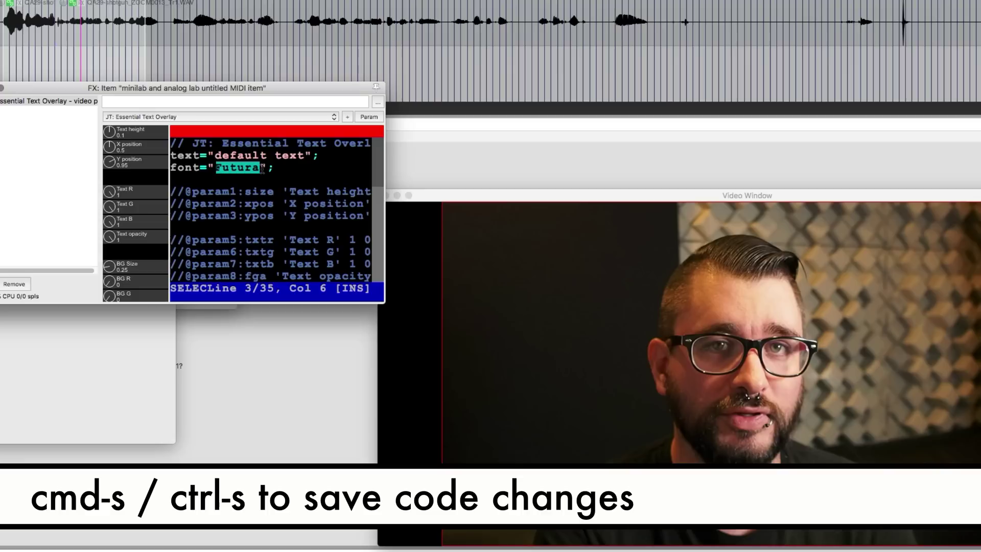
{"action": "type", "text": "helveti"}
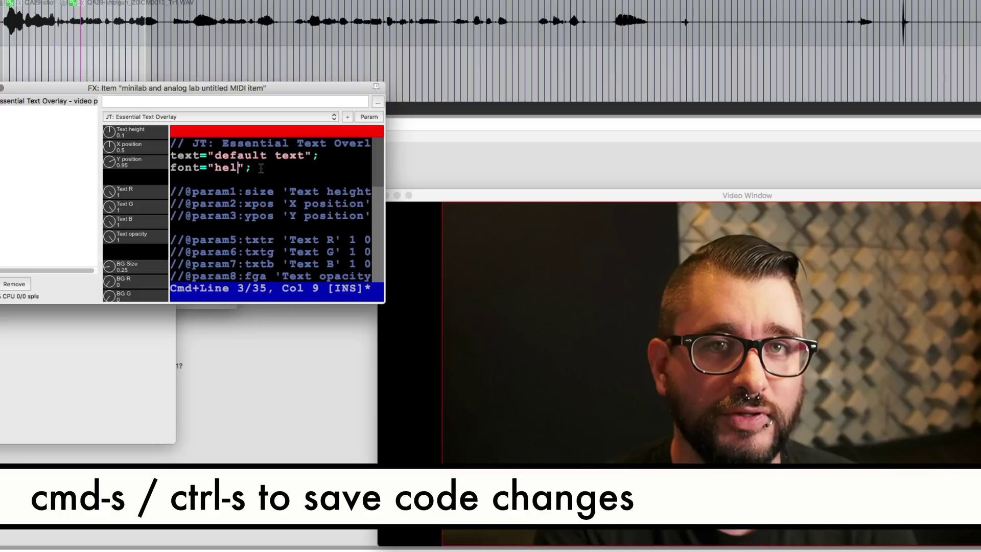
{"action": "type", "text": "ca"}
{"action": "key", "text": "super+s"}
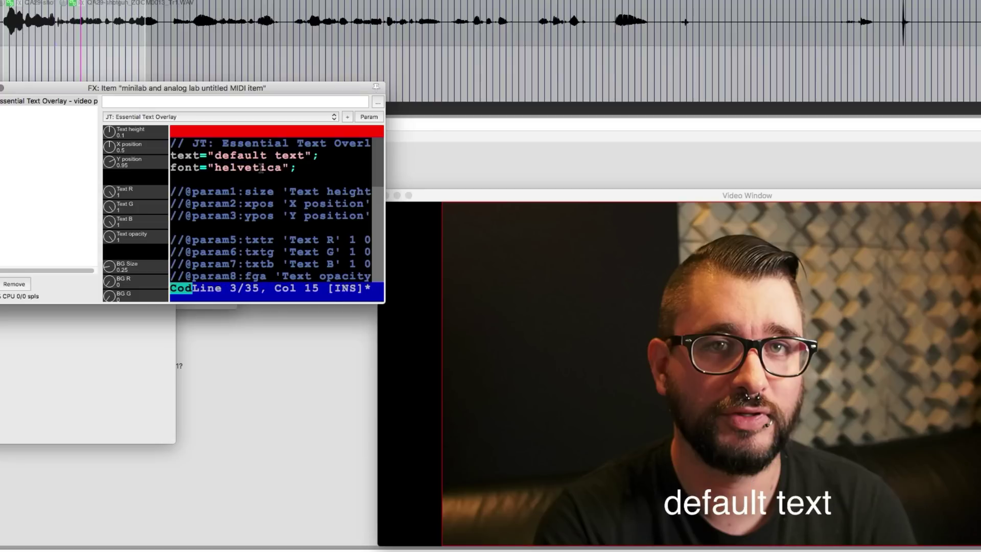
Step: Make the text purple on a green background band with 0.63 opacity
{"action": "left_click_drag", "start_coordinate": [113, 193], "coordinate": [113, 254]}
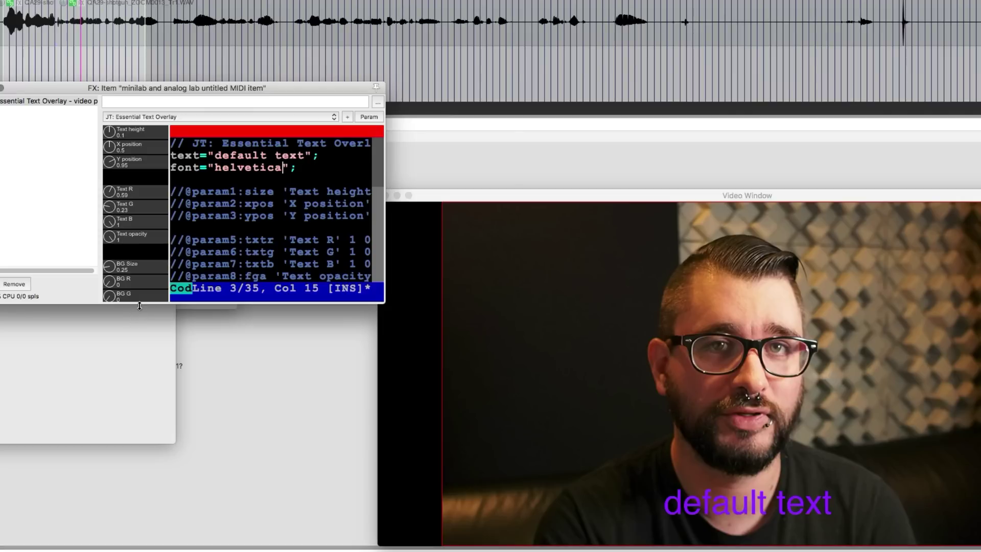
{"action": "left_click_drag", "start_coordinate": [139, 303], "coordinate": [140, 431]}
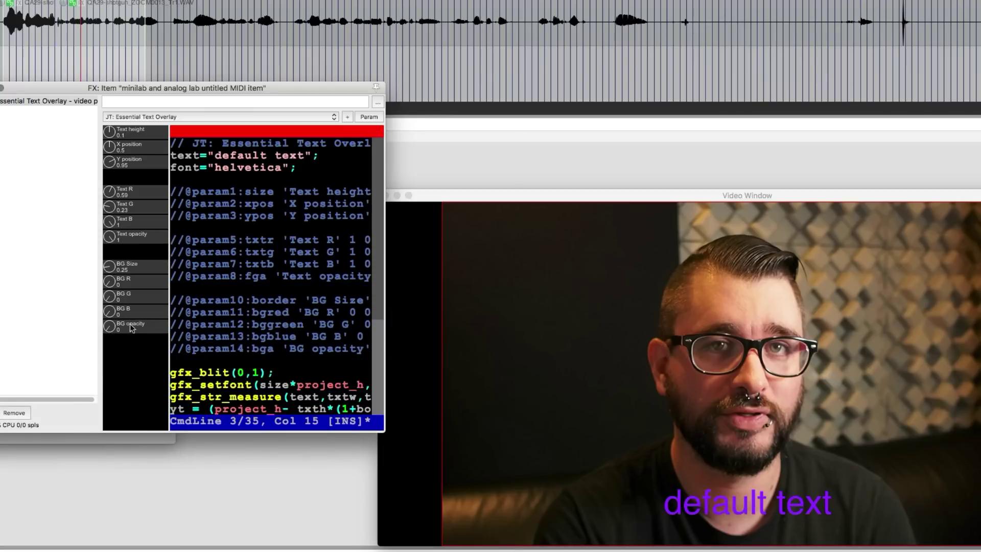
{"action": "left_click_drag", "start_coordinate": [111, 328], "coordinate": [118, 239]}
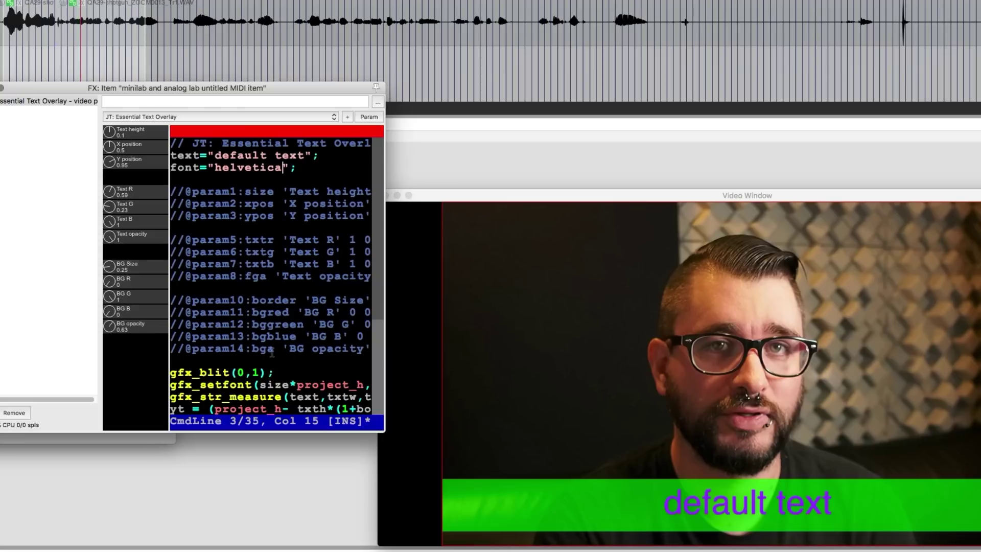
{"action": "left_click_drag", "start_coordinate": [282, 349], "coordinate": [161, 179]}
{"action": "left_click_drag", "start_coordinate": [385, 255], "coordinate": [548, 255]}
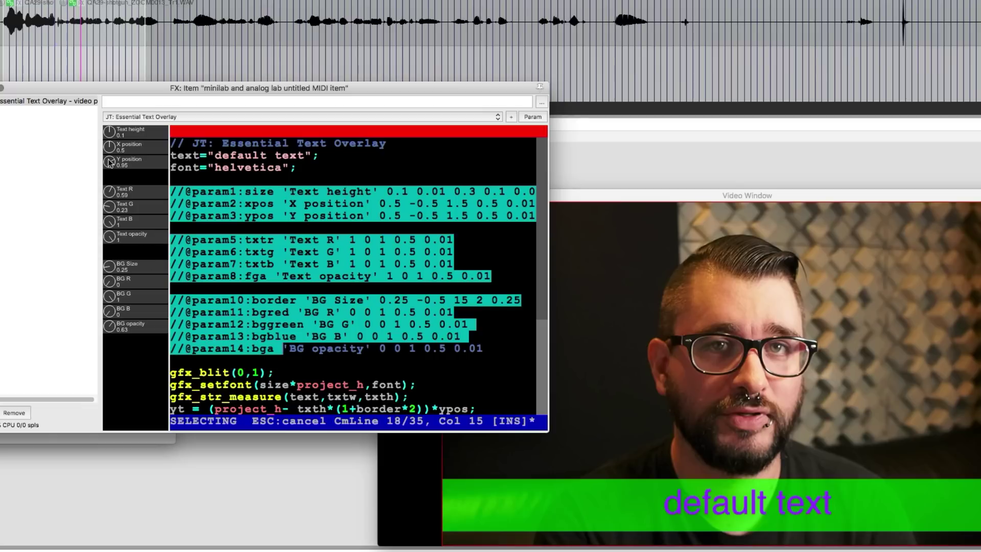
Step: Show a Text height take envelope on the MIDI item and lower it to about 0.0748
{"action": "left_click", "coordinate": [70, 103]}
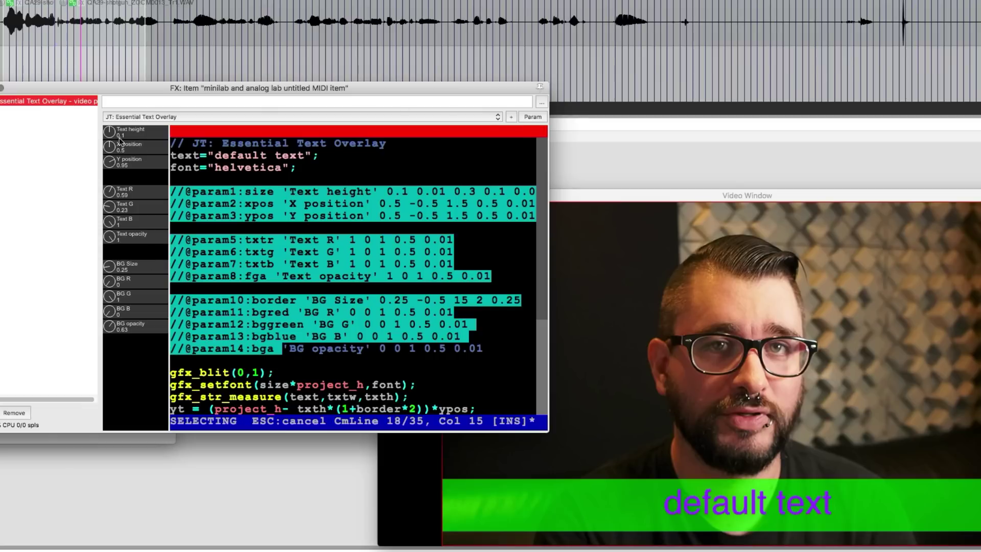
{"action": "left_click", "coordinate": [531, 117]}
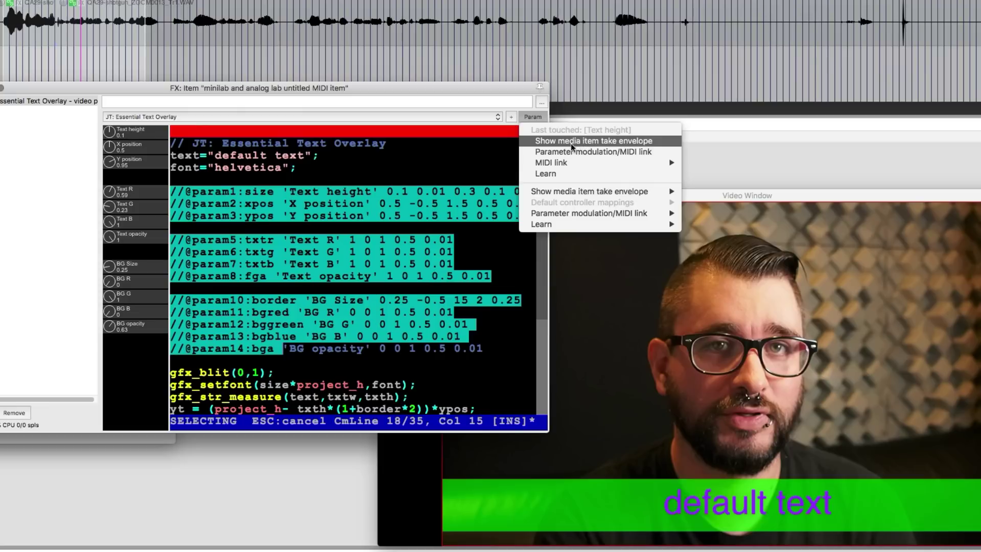
{"action": "left_click", "coordinate": [608, 146]}
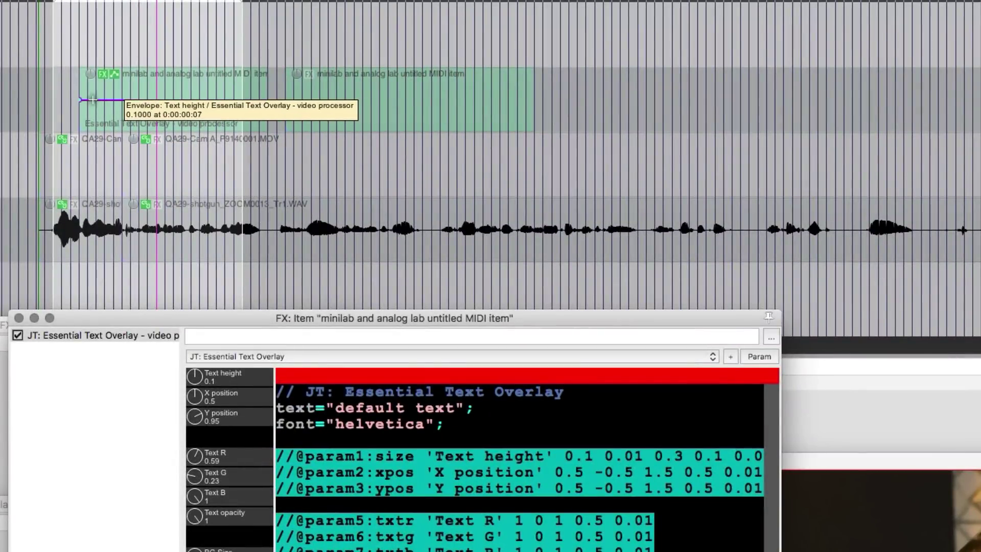
{"action": "left_click_drag", "start_coordinate": [81, 100], "coordinate": [80, 130]}
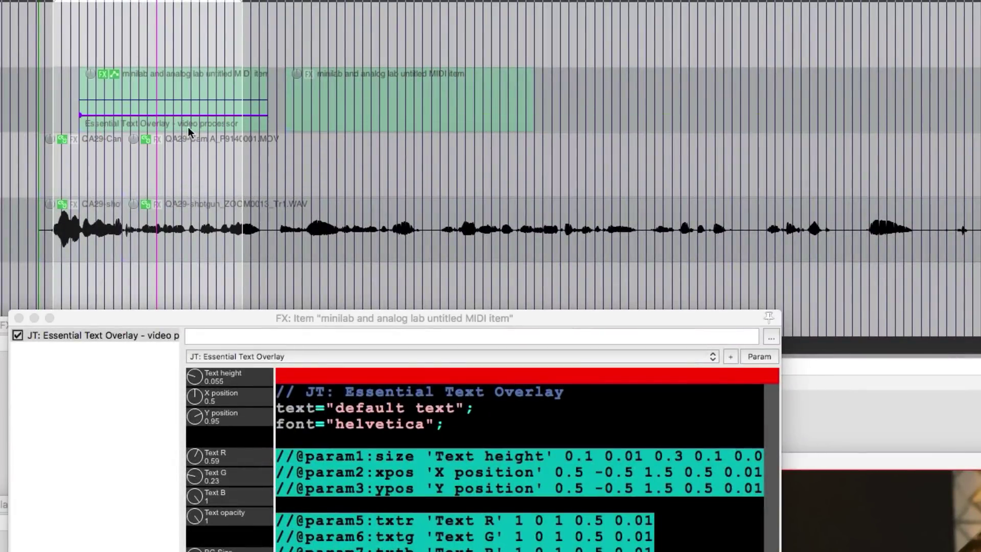
{"action": "left_click_drag", "start_coordinate": [186, 114], "coordinate": [190, 101]}
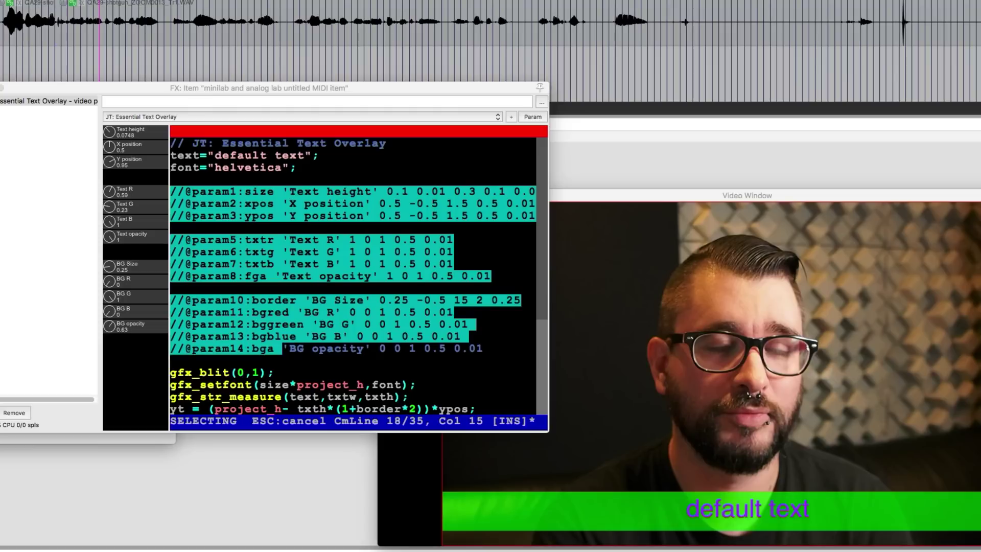